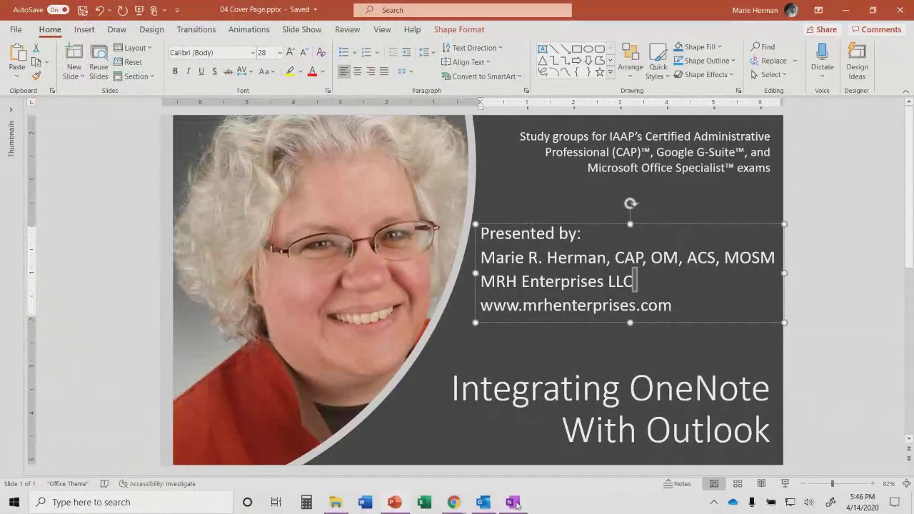
- Back in OneNote, insert a note flagged as an Outlook task due Tomorrow
{"action": "left_click", "coordinate": [513, 502]}
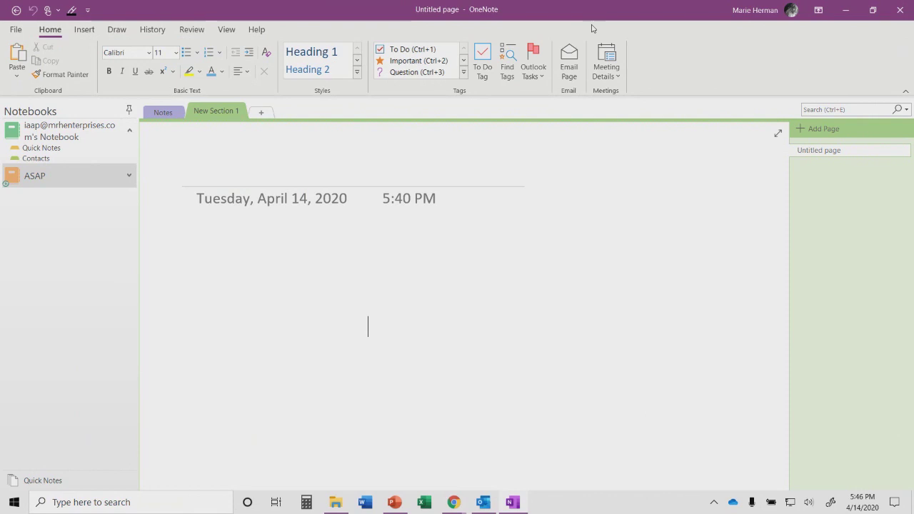
{"action": "left_click", "coordinate": [539, 76]}
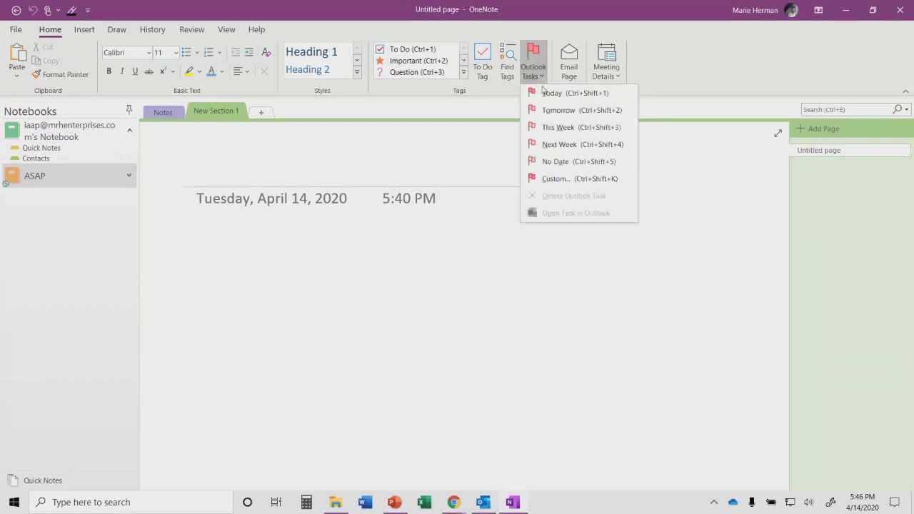
{"action": "left_click", "coordinate": [550, 111]}
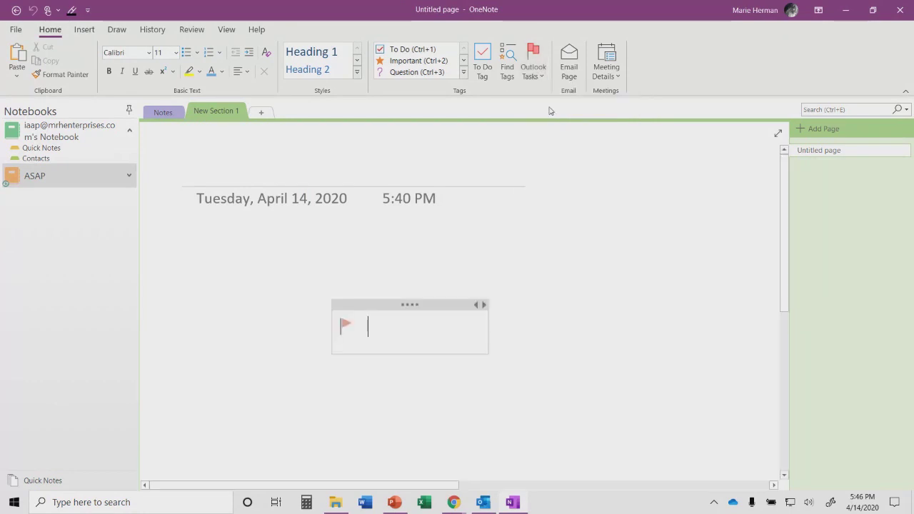
- Title the page 'Mail a box to the boss' and move the flagged note up beneath the date
{"action": "left_click", "coordinate": [215, 177]}
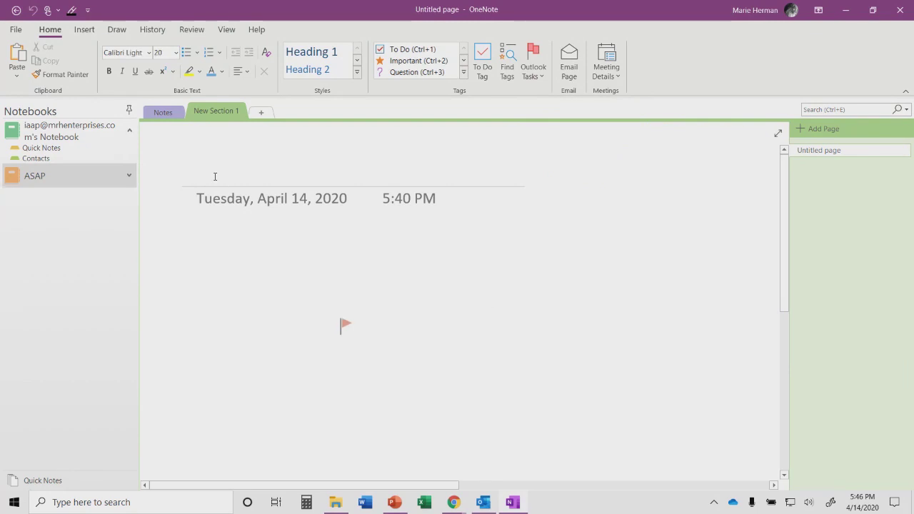
{"action": "type", "text": "Mail a b"}
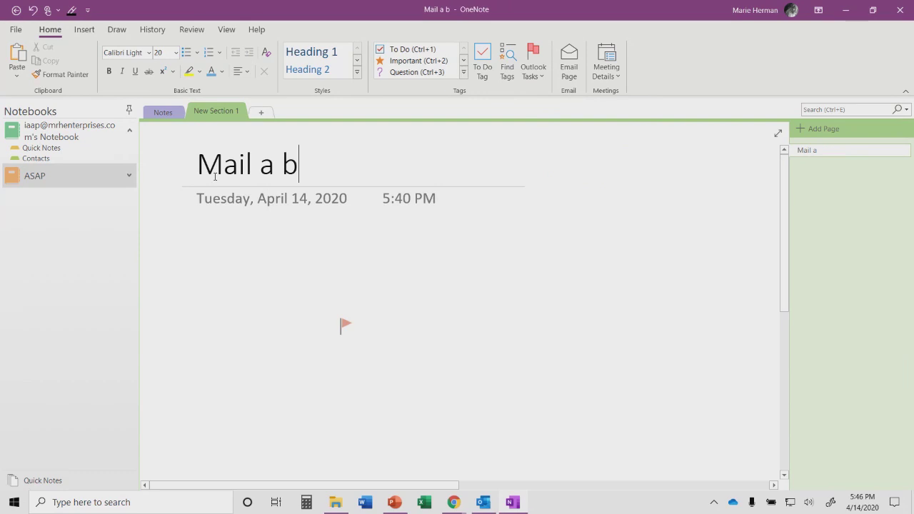
{"action": "type", "text": "ox to the bo"}
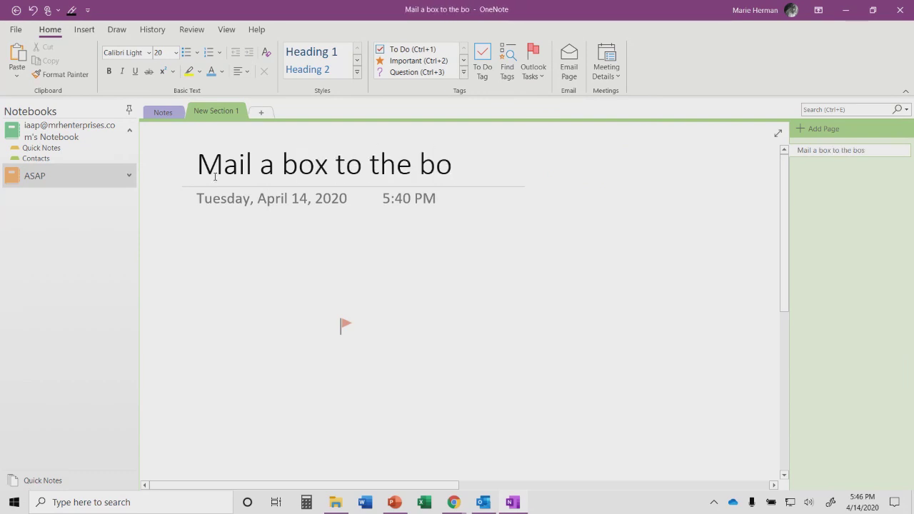
{"action": "type", "text": "ss"}
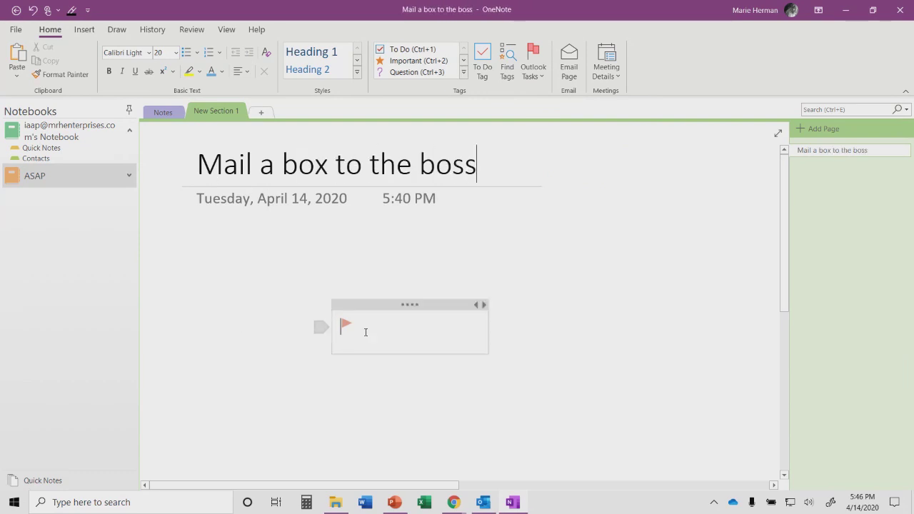
{"action": "left_click", "coordinate": [366, 332]}
{"action": "left_click_drag", "start_coordinate": [410, 304], "coordinate": [269, 230]}
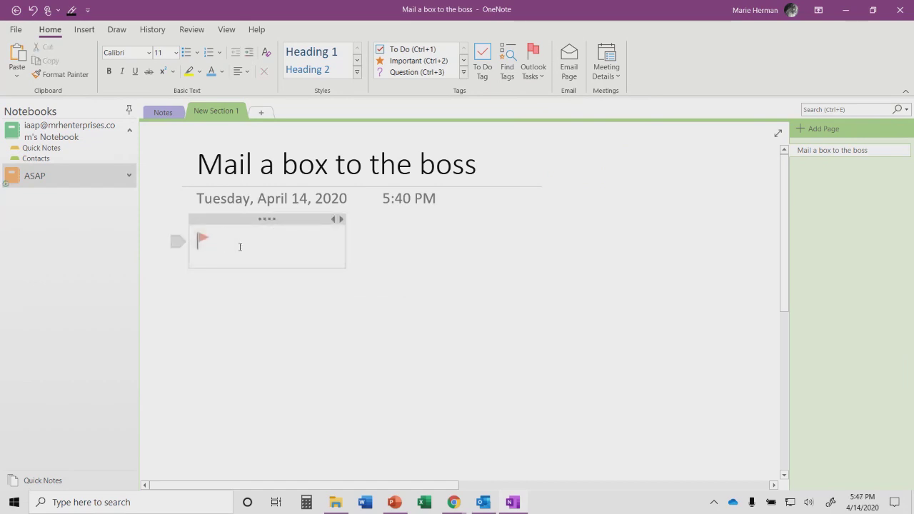
- Type 'Mail package to:' in the flagged note, followed by the recipient's name and mailing address lines
{"action": "type", "text": "Mail package"}
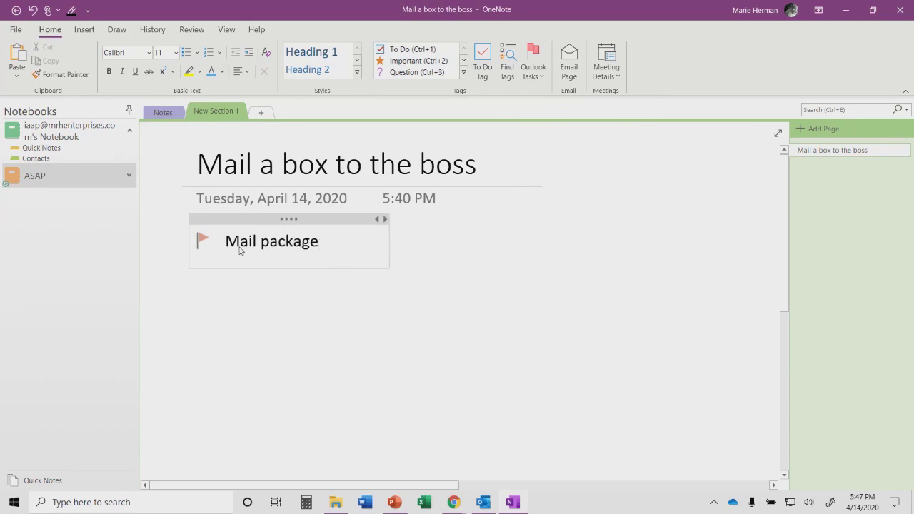
{"action": "type", "text": " to:"}
{"action": "key", "text": "Return"}
{"action": "key", "text": "Return"}
{"action": "type", "text": "Ms. B"}
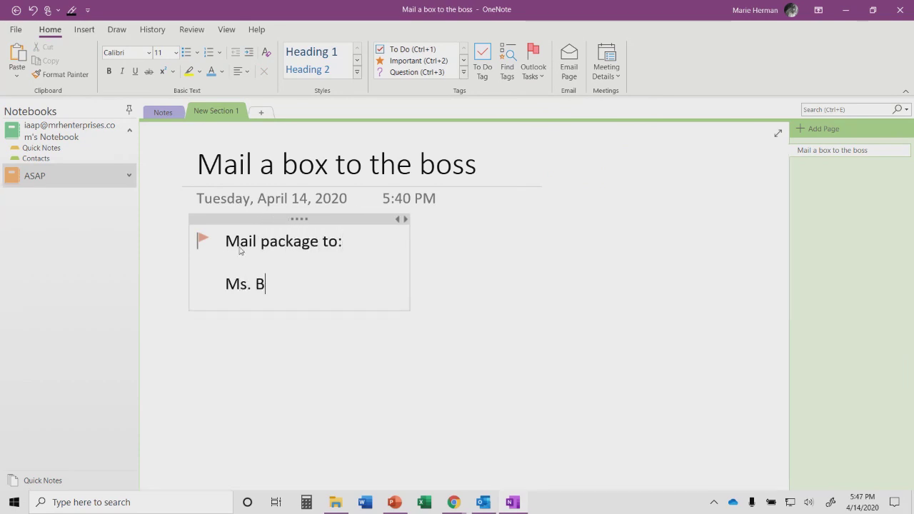
{"action": "type", "text": "ig Bossie"}
{"action": "key", "text": "Return"}
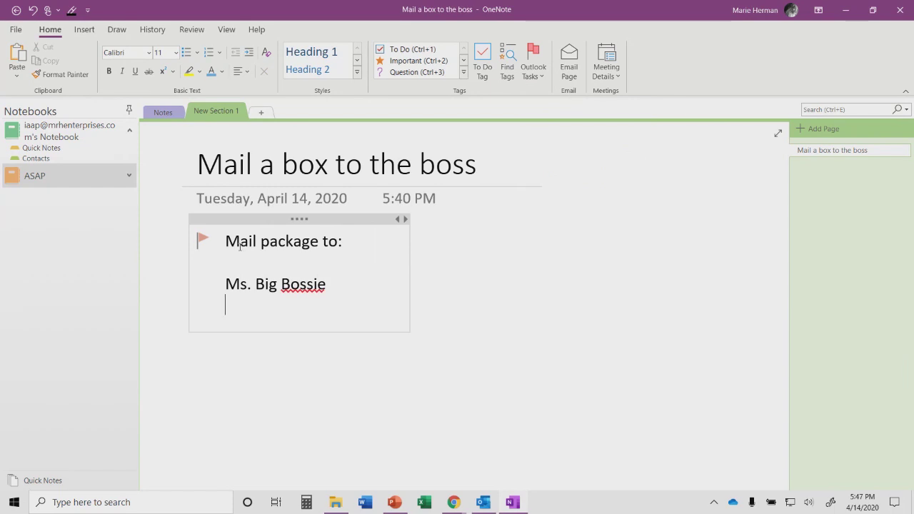
{"action": "type", "text": "123 Main Street"}
{"action": "key", "text": "Return"}
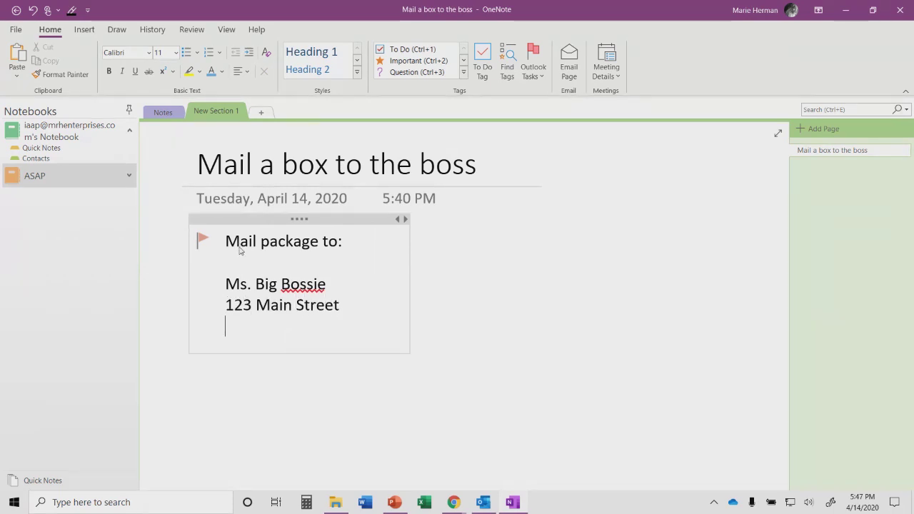
{"action": "type", "text": "Anywhere, IL"}
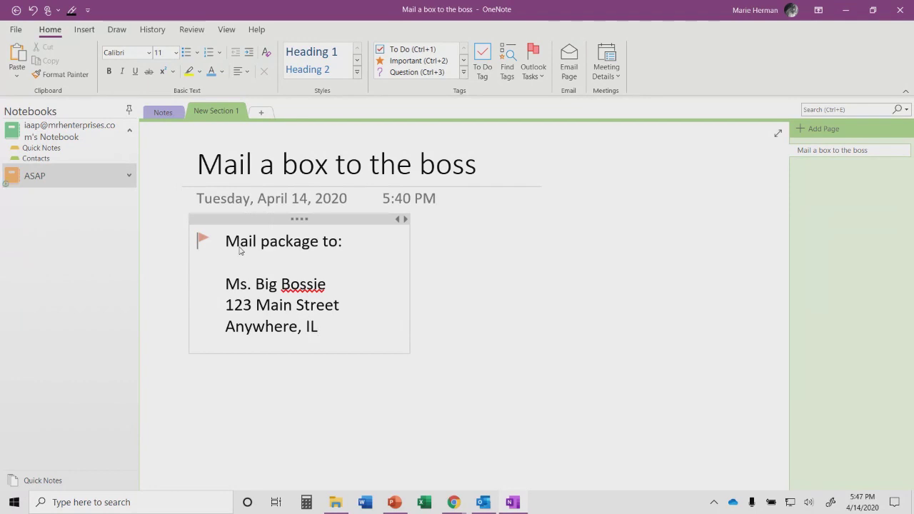
{"action": "type", "text": " 60601"}
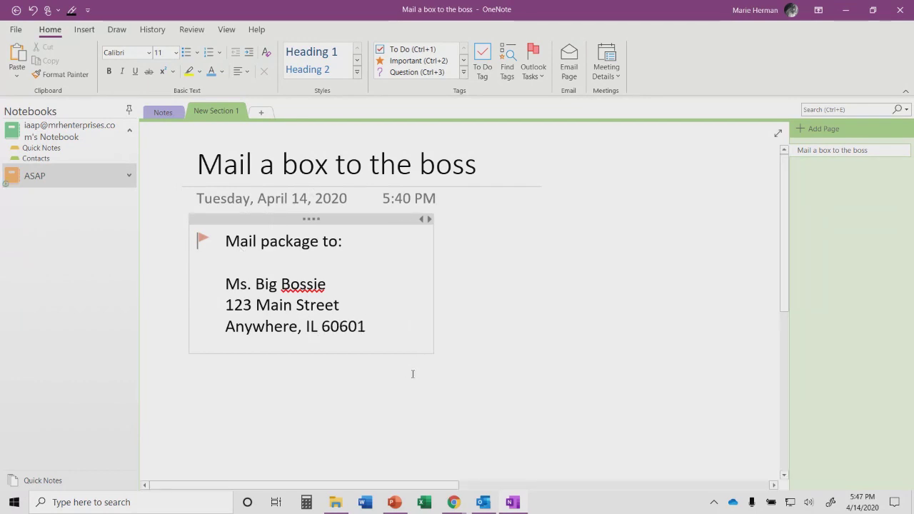
{"action": "key", "text": "Return"}
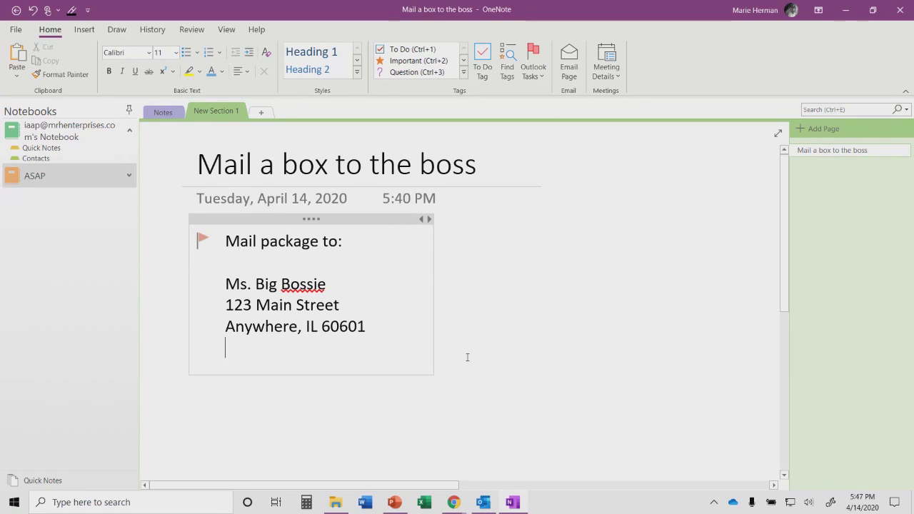
- Open the 'Mail package to:' task listed under Tomorrow in Outlook's To-Do List
{"action": "left_click", "coordinate": [488, 505]}
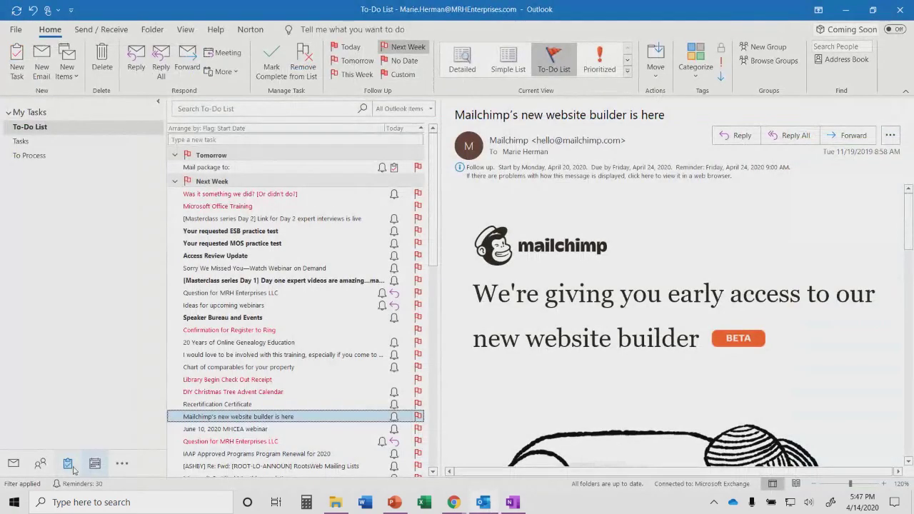
{"action": "mouse_move", "coordinate": [67, 466]}
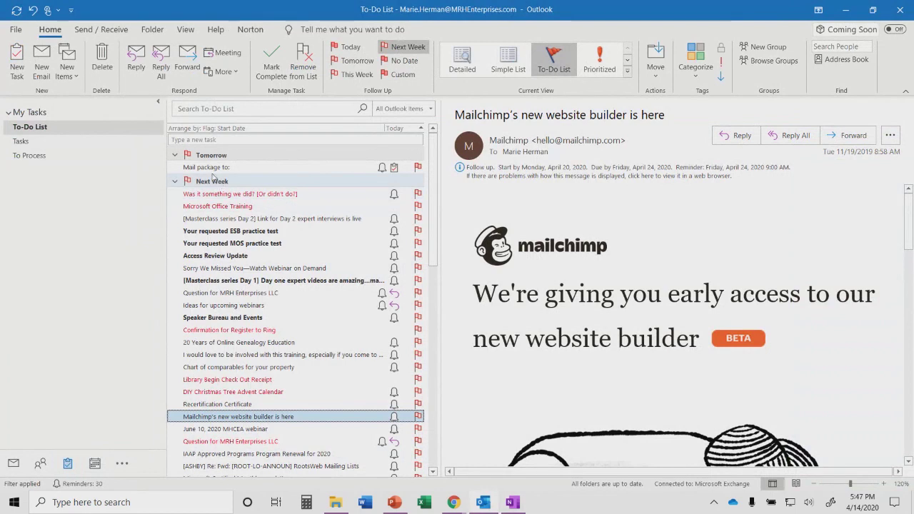
{"action": "double_click", "coordinate": [211, 172]}
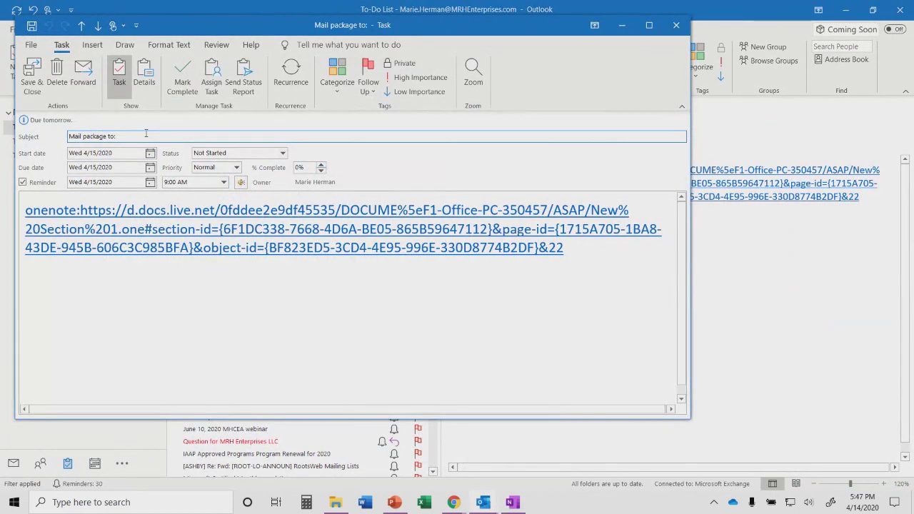
- Follow the onenote: link in the task body back to the 'Mail a box to the boss' page
{"action": "left_click", "coordinate": [98, 229], "text": "ctrl"}
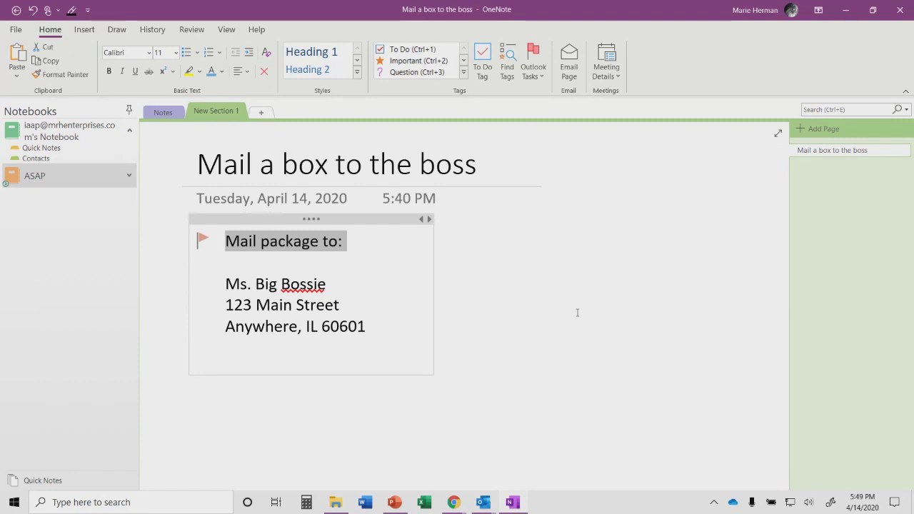
- Create New Section 2, title its page 'Holiday Party Planning Committee', then bring Outlook's To-Do List forward
{"action": "left_click", "coordinate": [263, 113]}
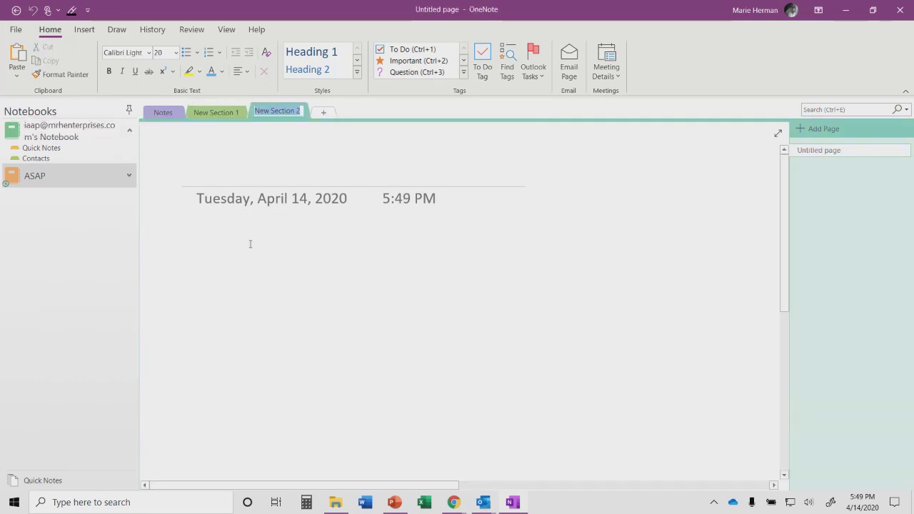
{"action": "key", "text": "Return"}
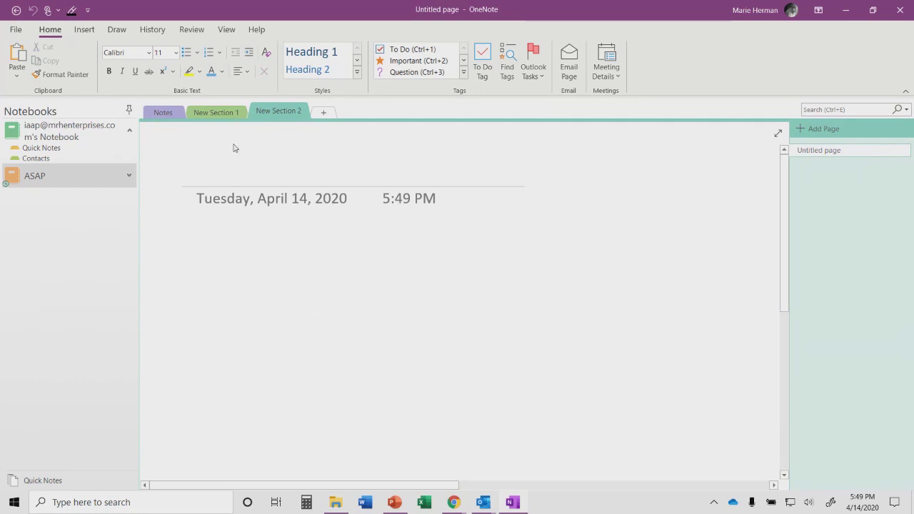
{"action": "left_click", "coordinate": [237, 168]}
{"action": "type", "text": "Ho"}
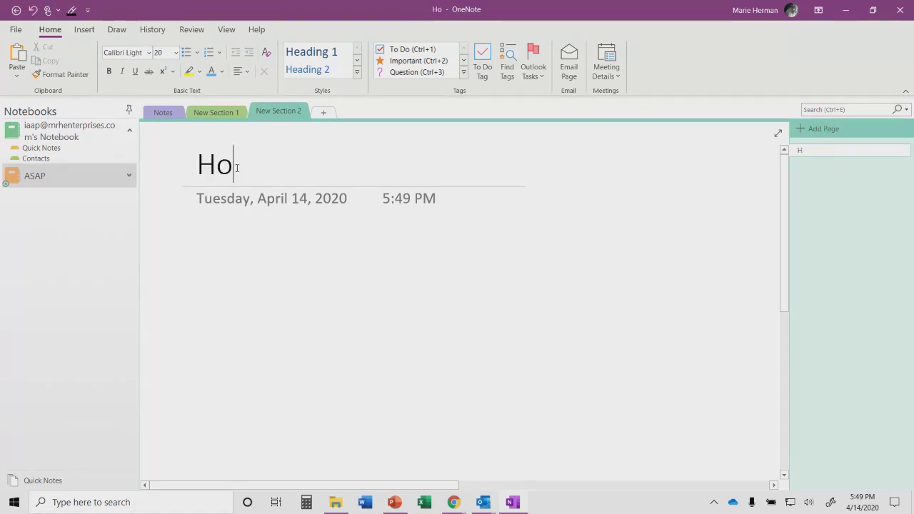
{"action": "type", "text": "liday Party Plan"}
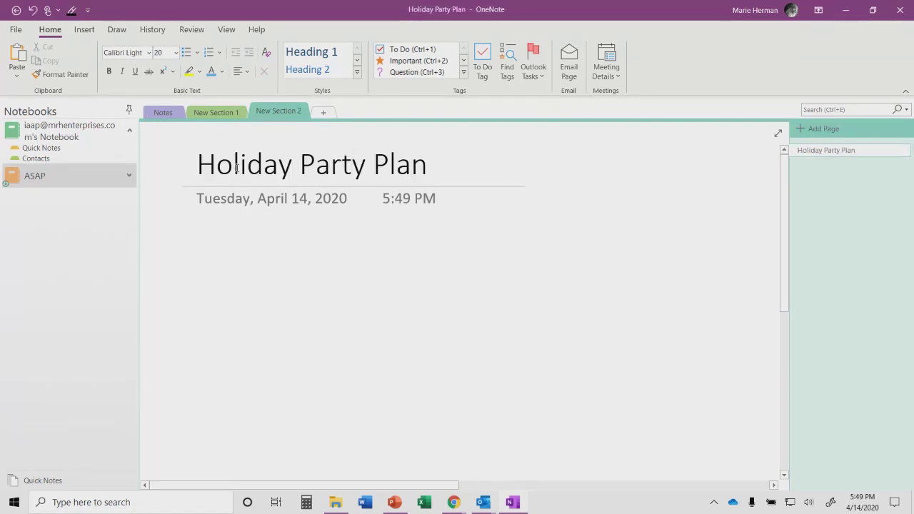
{"action": "type", "text": "ning Committee"}
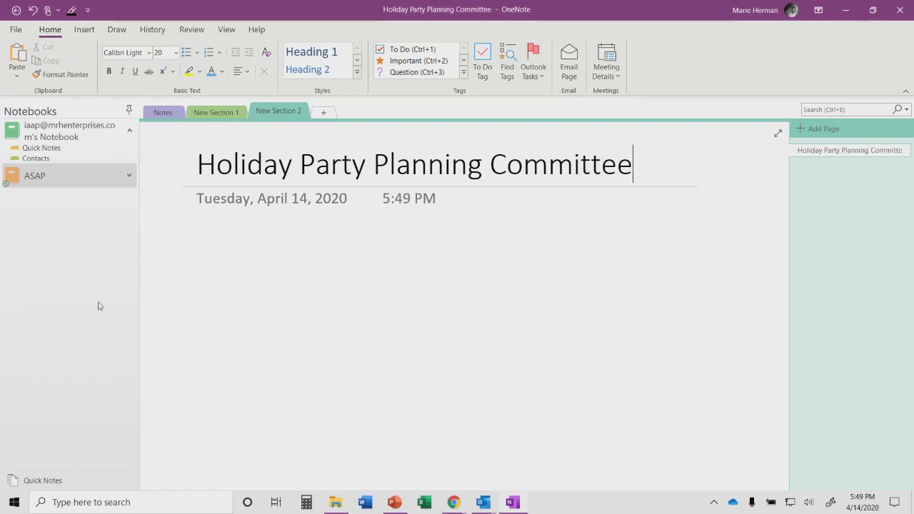
{"action": "key", "text": "Return"}
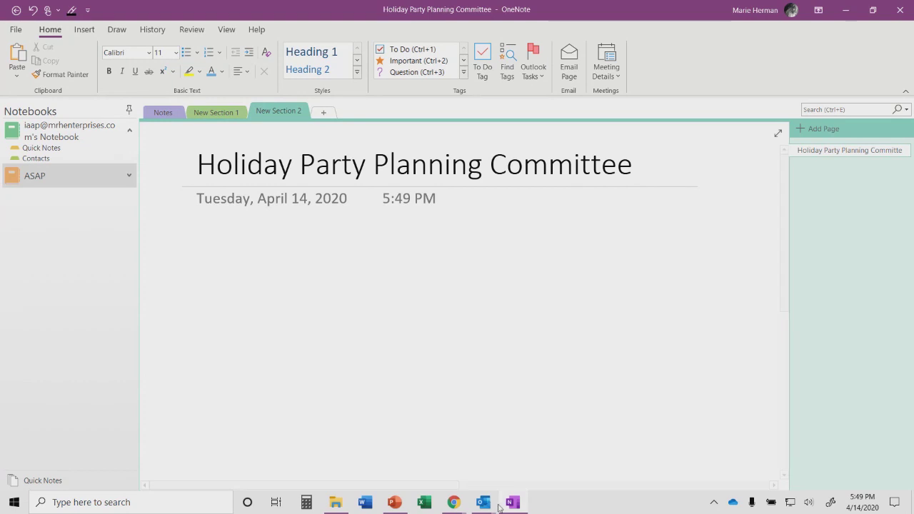
{"action": "mouse_move", "coordinate": [504, 508]}
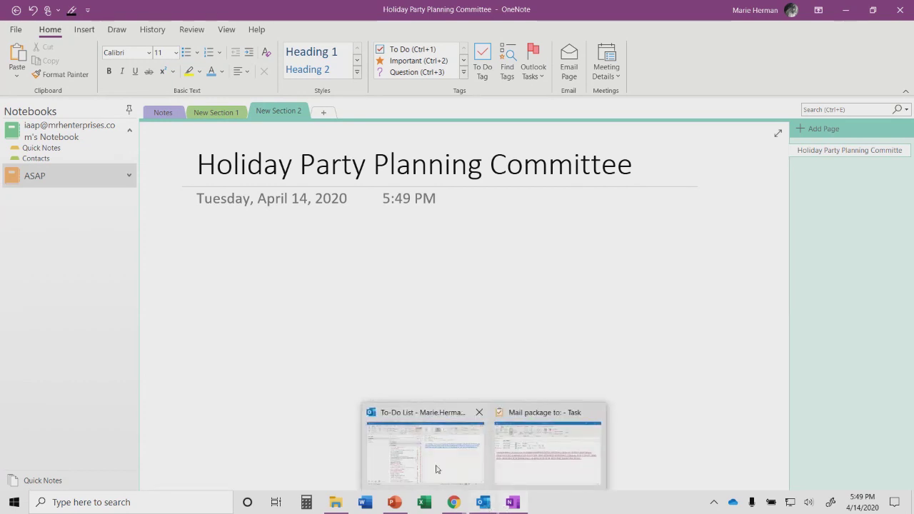
{"action": "left_click", "coordinate": [435, 469]}
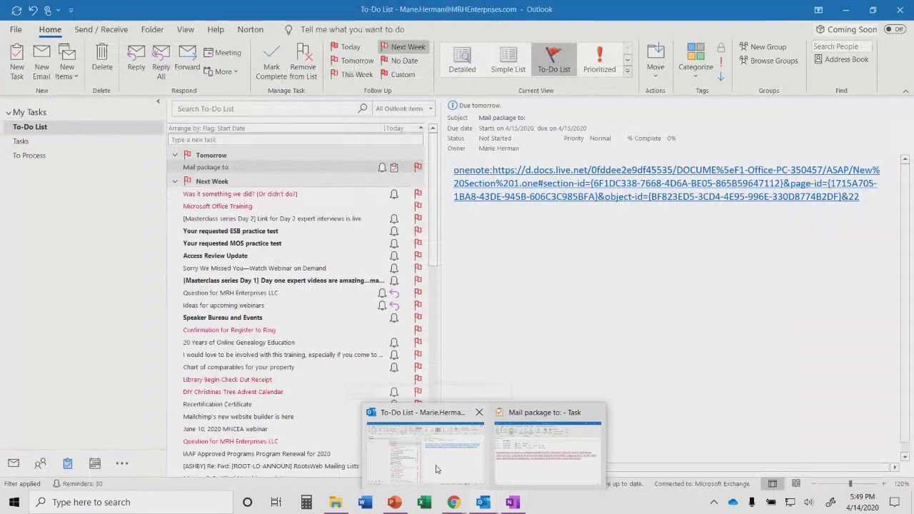
- Create a 'Holiday Party Planning Committee' appointment for Tuesday, April 14 at 4:00 PM and open it
{"action": "left_click", "coordinate": [94, 464]}
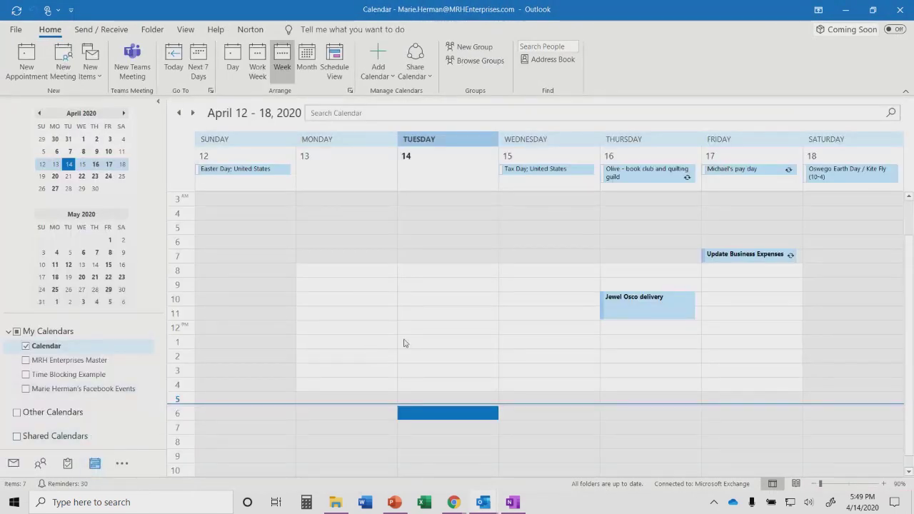
{"action": "left_click", "coordinate": [422, 370]}
{"action": "left_click", "coordinate": [422, 381], "text": "shift"}
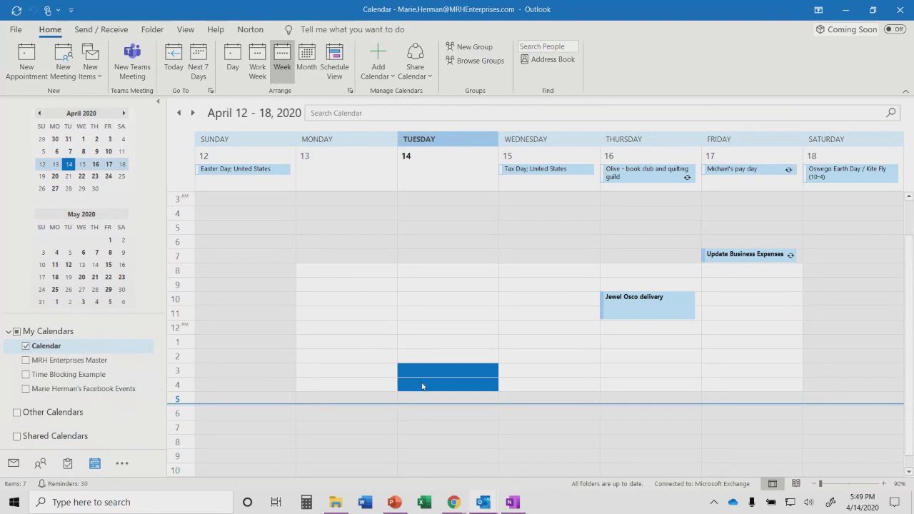
{"action": "left_click", "coordinate": [421, 386]}
{"action": "type", "text": "Hol"}
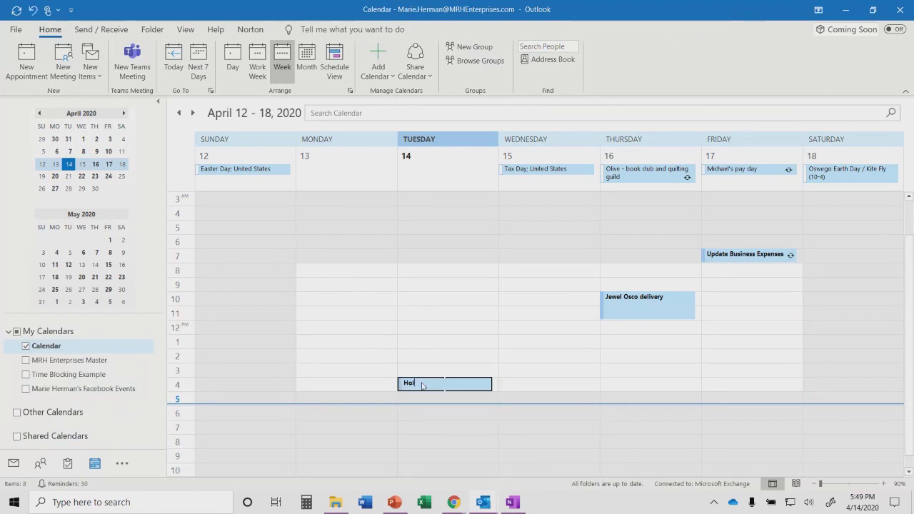
{"action": "type", "text": "iday Party Planning Committee"}
{"action": "key", "text": "Return"}
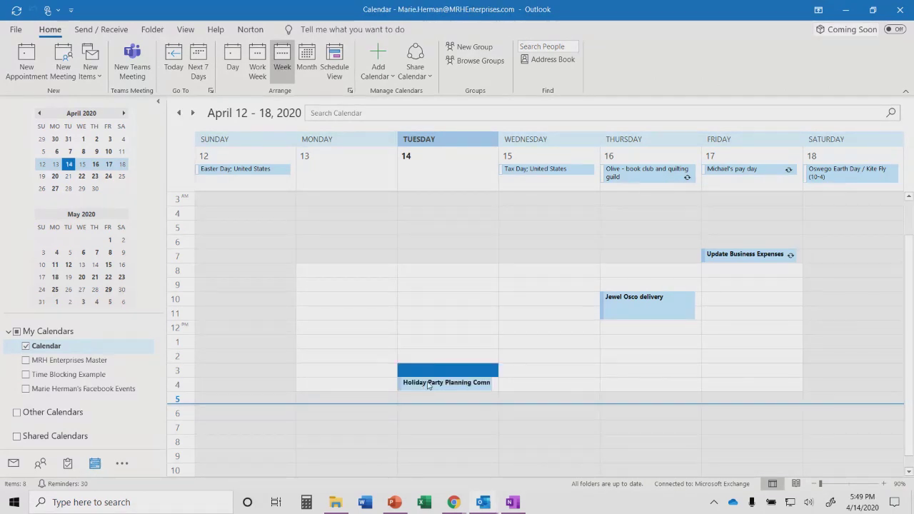
{"action": "double_click", "coordinate": [429, 384]}
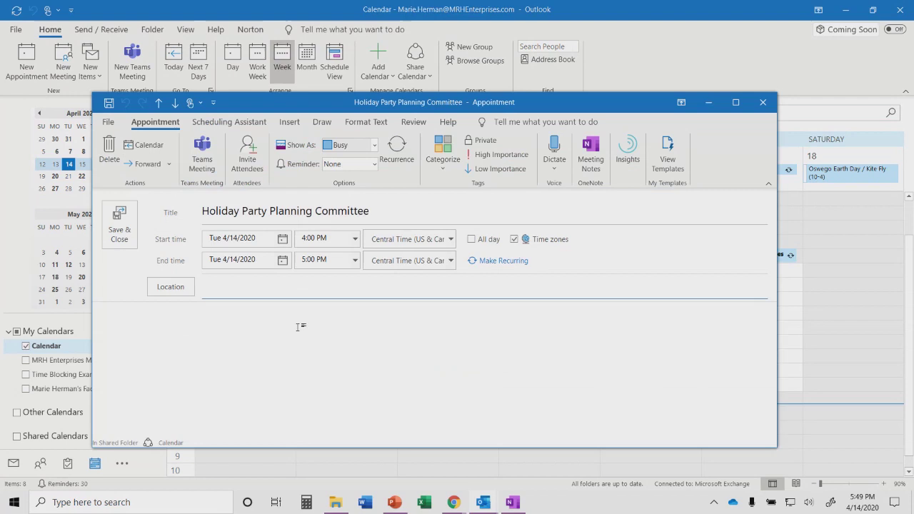
{"action": "left_click", "coordinate": [191, 325]}
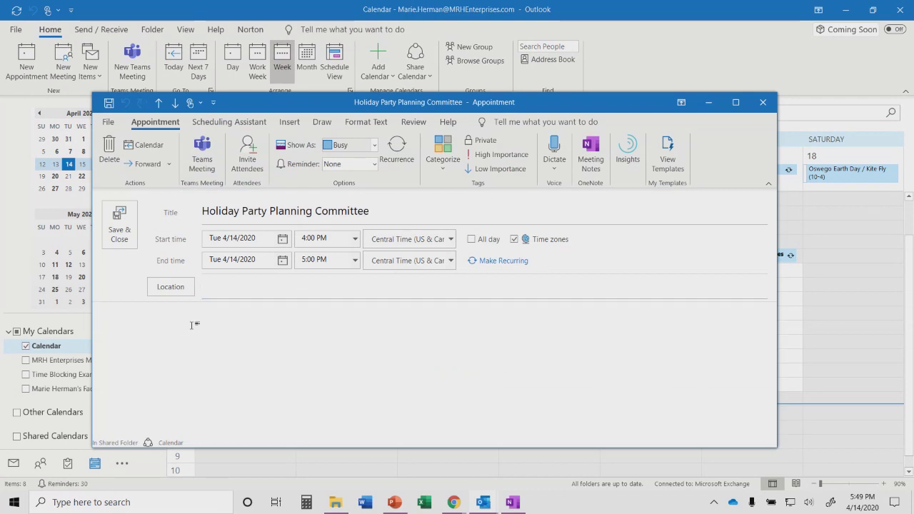
- Turn the appointment into a meeting with the advertising contact as a required attendee
{"action": "left_click", "coordinate": [247, 160]}
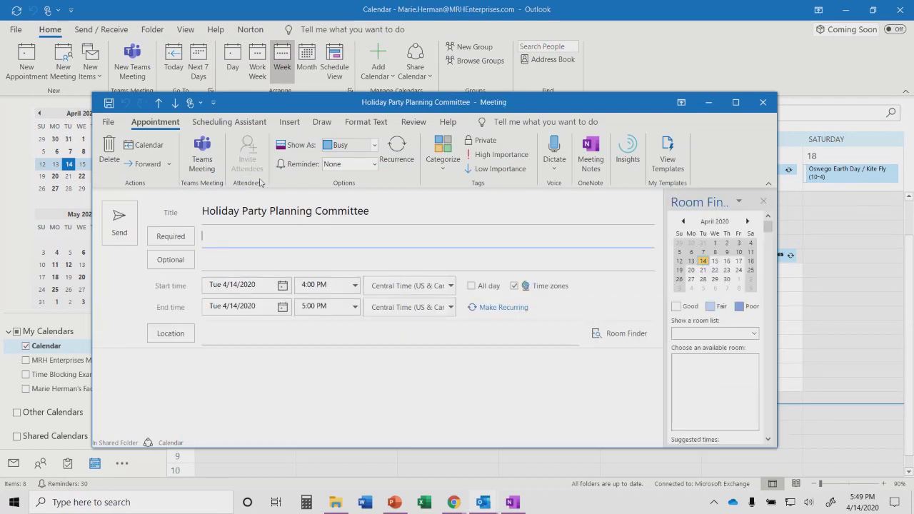
{"action": "type", "text": "adver"}
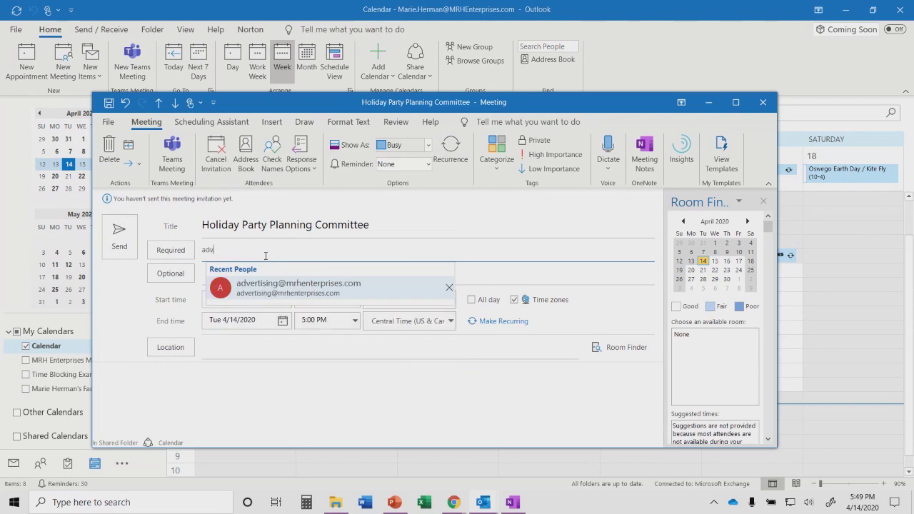
{"action": "left_click", "coordinate": [277, 286]}
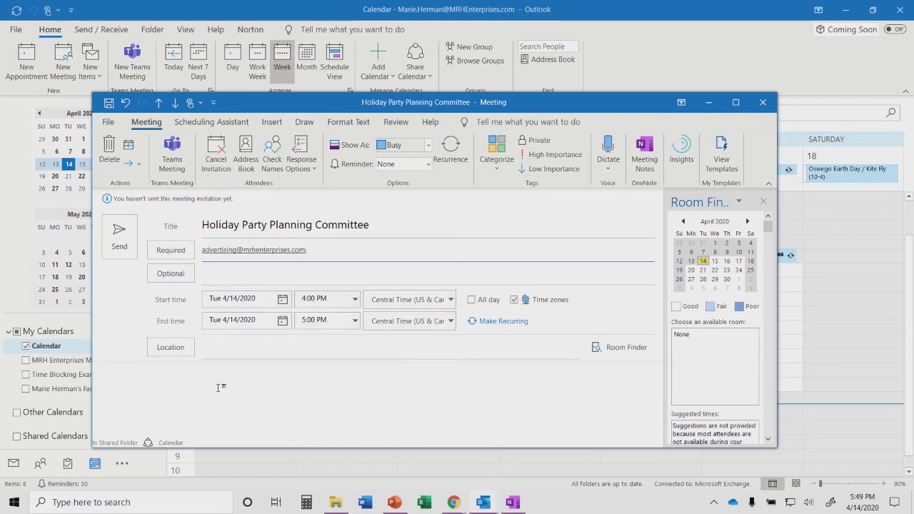
{"action": "left_click", "coordinate": [211, 384]}
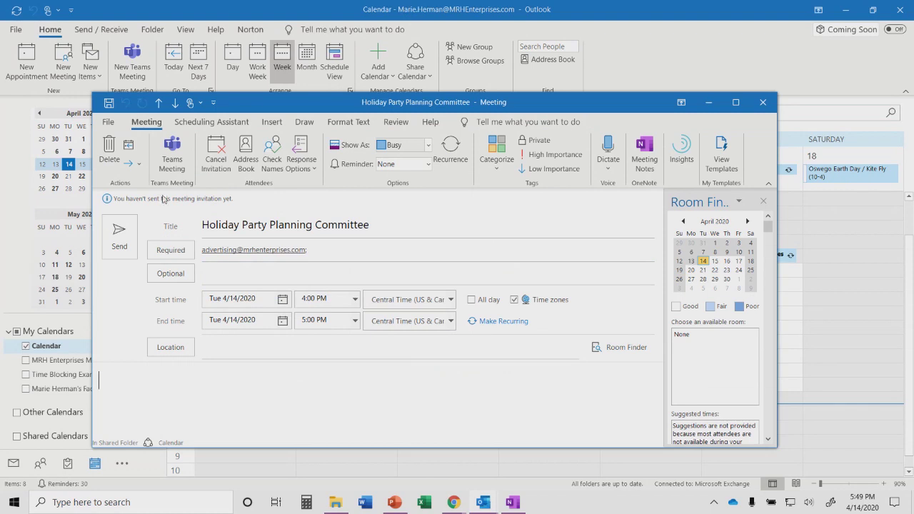
- Attach Errand List.docx from Recent Items to the meeting invitation
{"action": "left_click", "coordinate": [269, 123]}
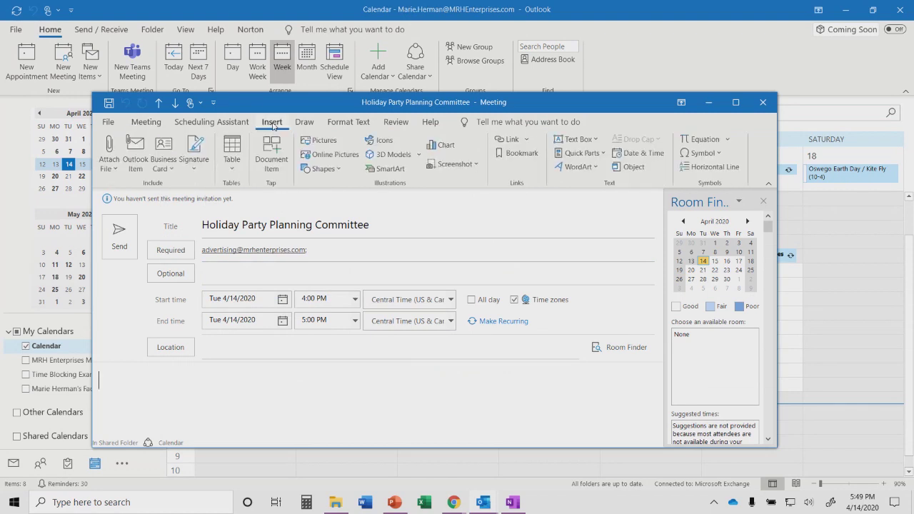
{"action": "left_click", "coordinate": [106, 168]}
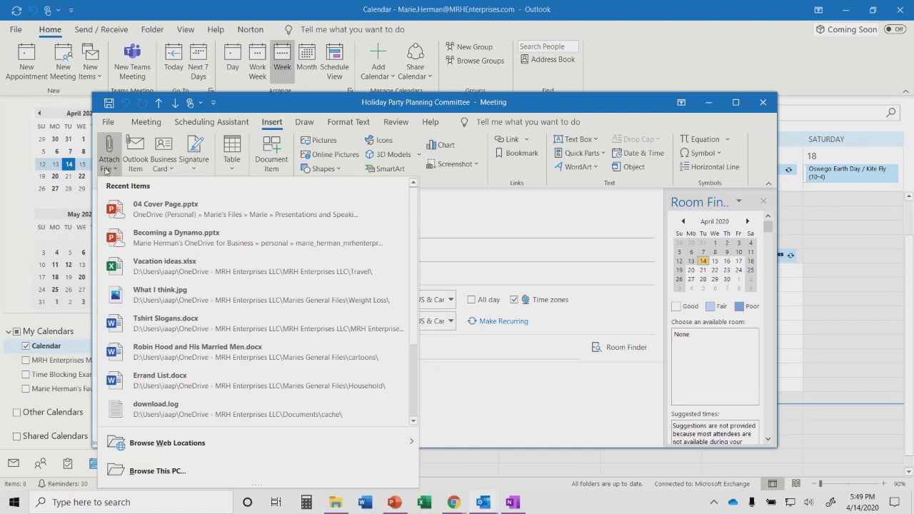
{"action": "left_click", "coordinate": [164, 381]}
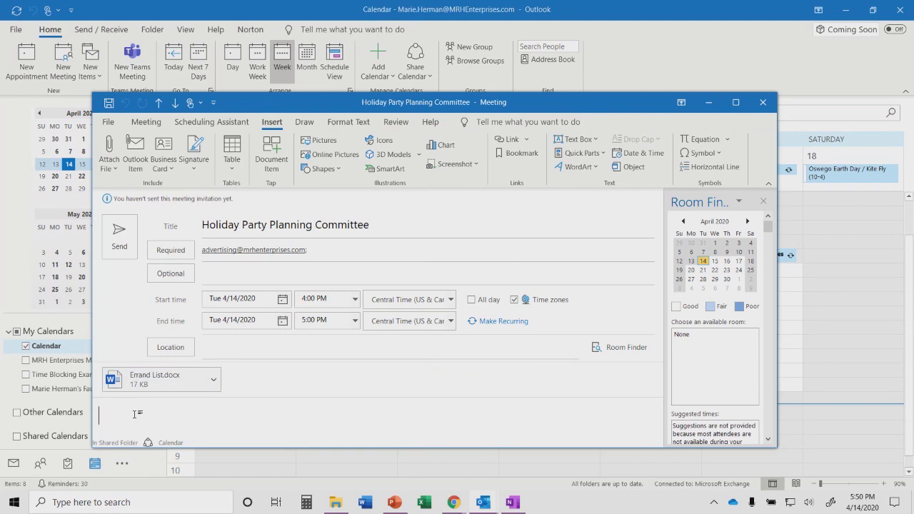
- Write a message about discussing this year's party and send it despite the missing-location warning
{"action": "type", "text": "Let's get together "}
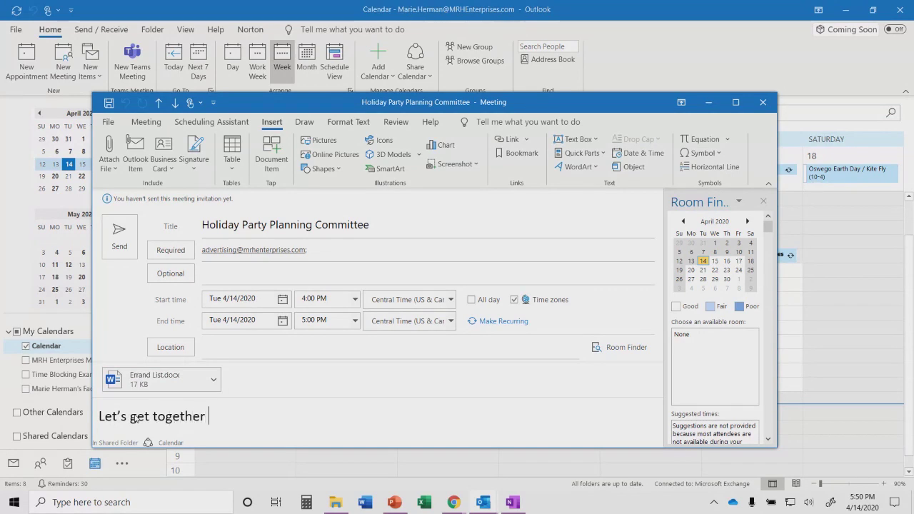
{"action": "type", "text": "to discuss this par"}
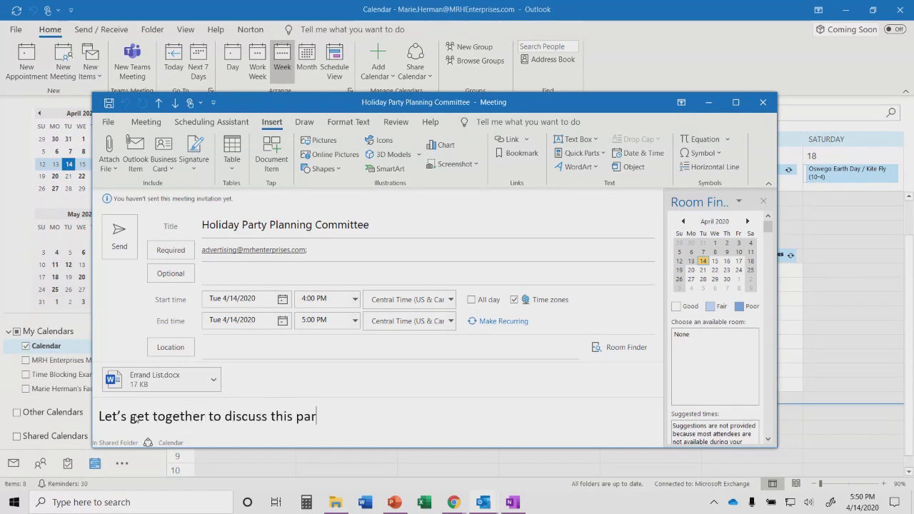
{"action": "type", "text": "ty and how we are"}
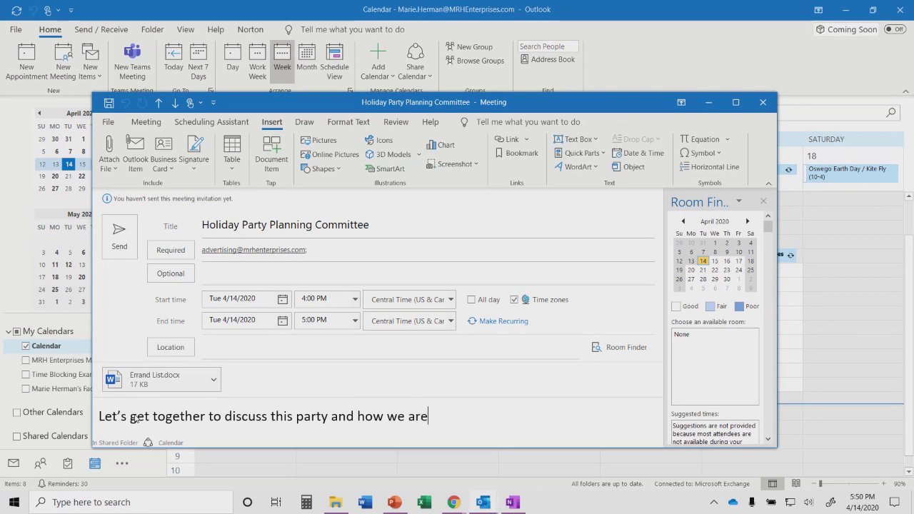
{"action": "type", "text": " going to handle it this year."}
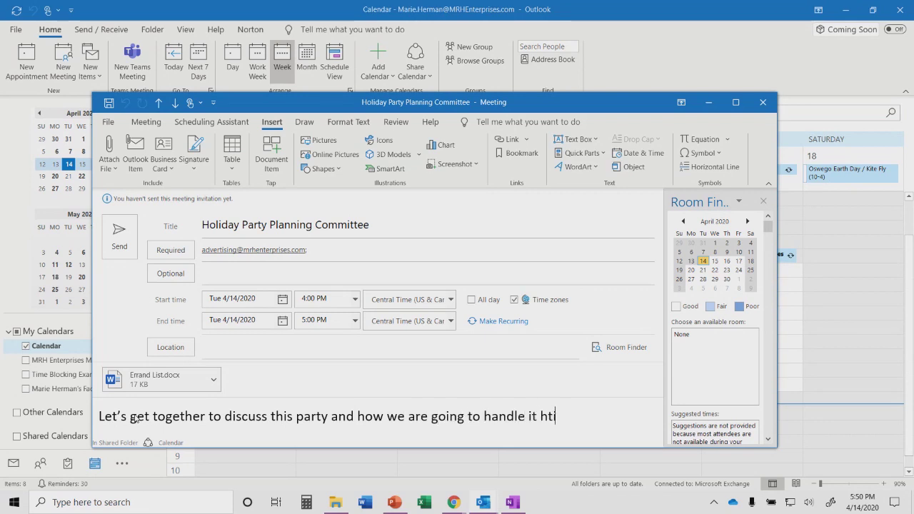
{"action": "type", "text": " Please "}
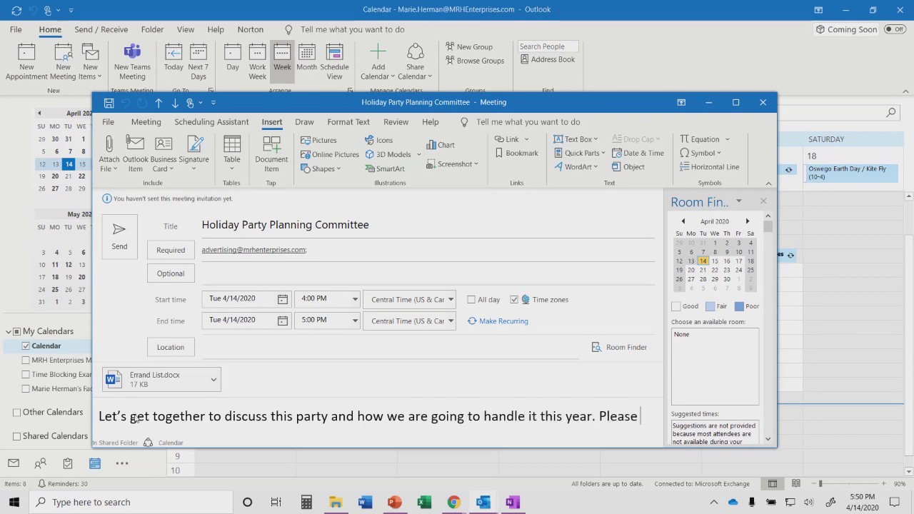
{"action": "type", "text": "come prepared with id"}
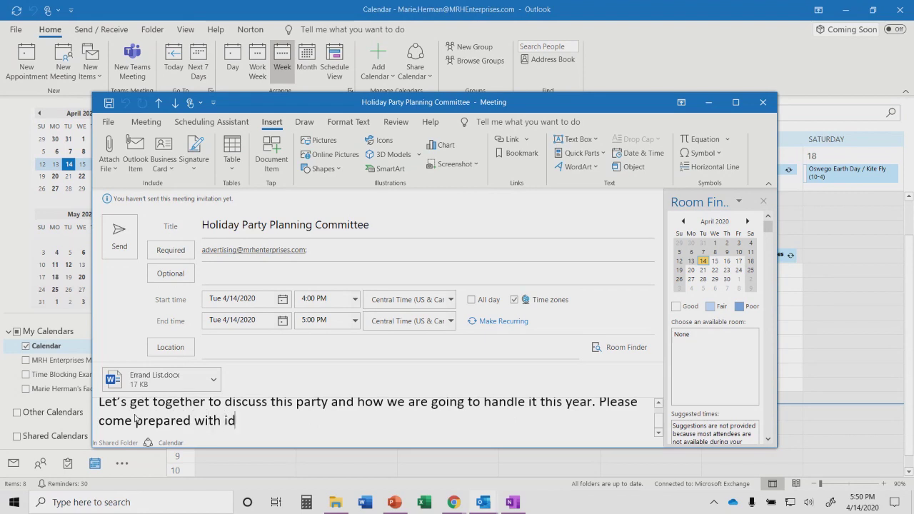
{"action": "type", "text": "eas for themes."}
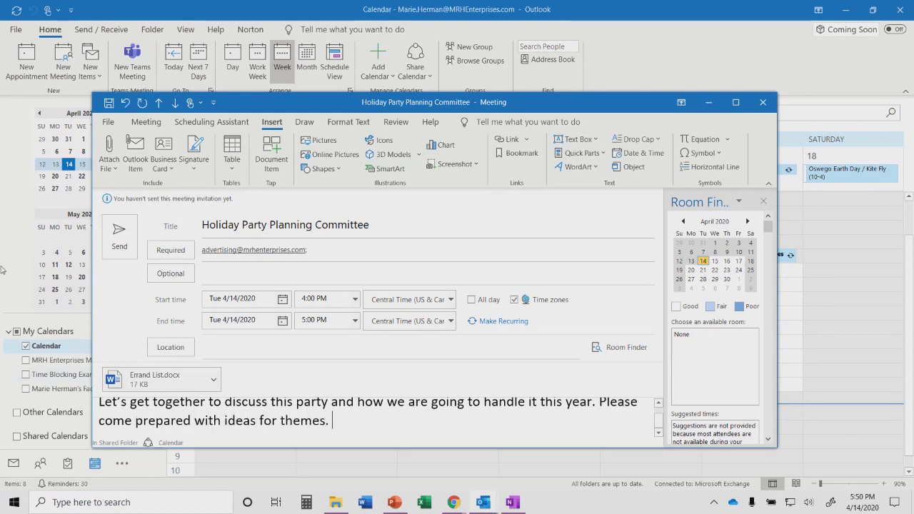
{"action": "left_click", "coordinate": [115, 243]}
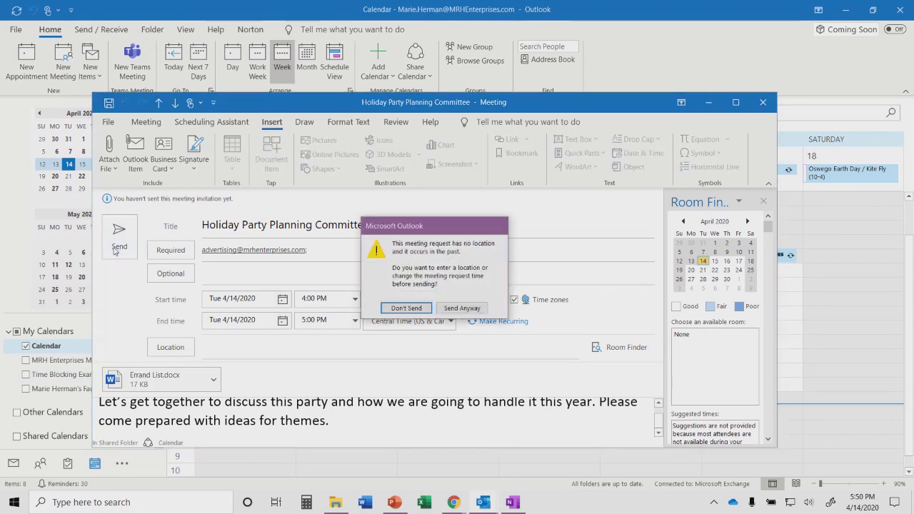
{"action": "left_click", "coordinate": [462, 309]}
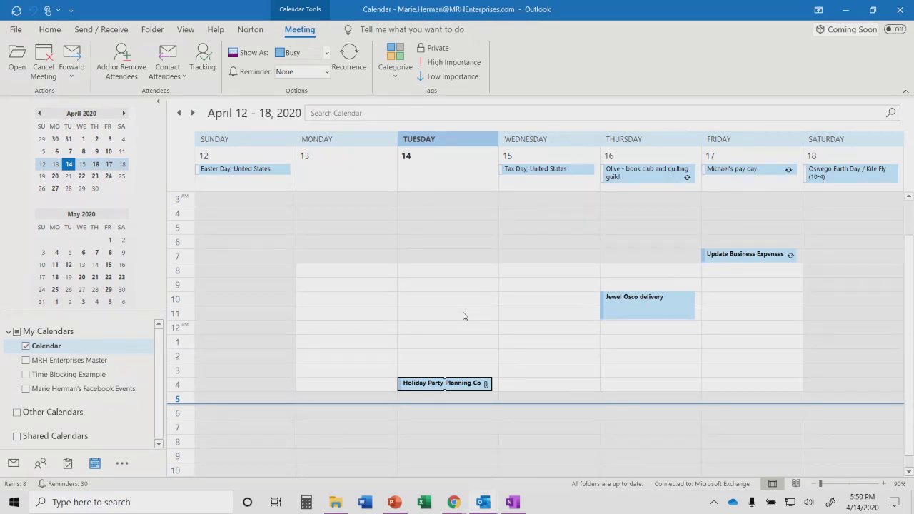
- Insert the details of Tuesday, April 14's Holiday Party Planning Committee meeting onto the OneNote page
{"action": "left_click", "coordinate": [513, 502]}
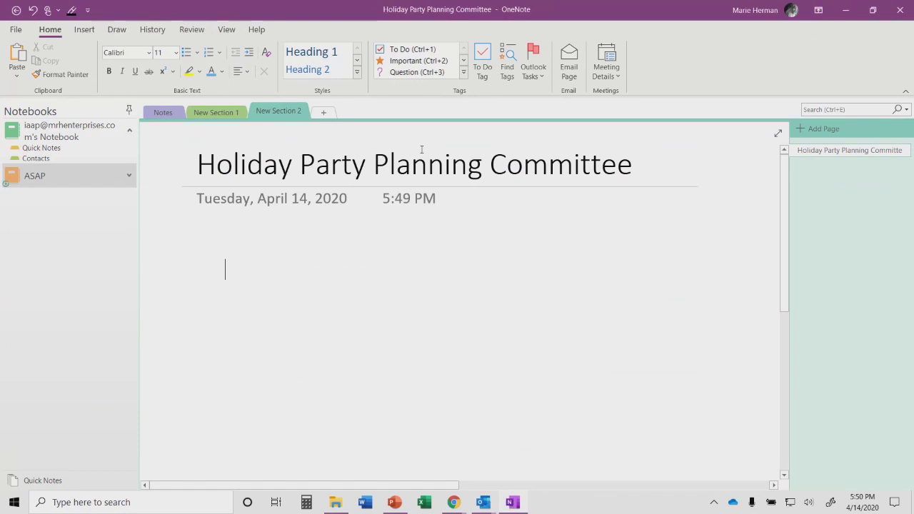
{"action": "left_click", "coordinate": [614, 73]}
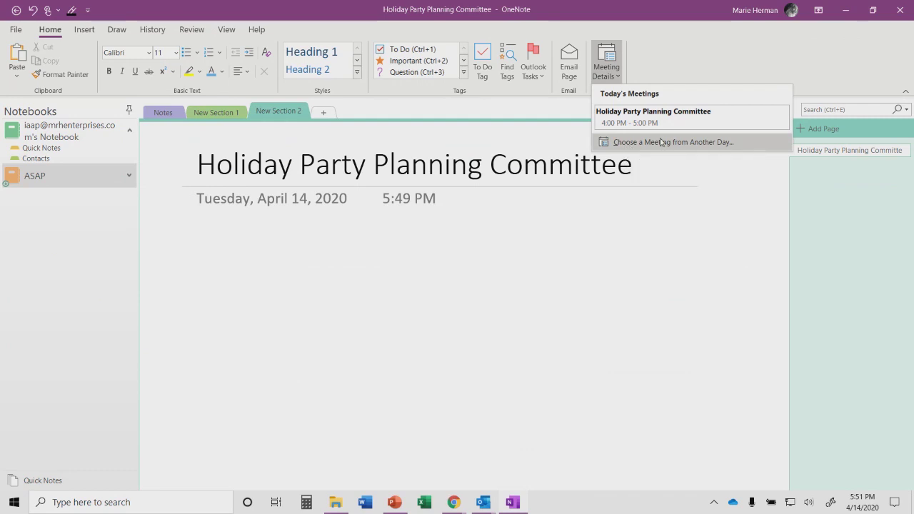
{"action": "left_click", "coordinate": [626, 144]}
{"action": "left_click", "coordinate": [334, 148]}
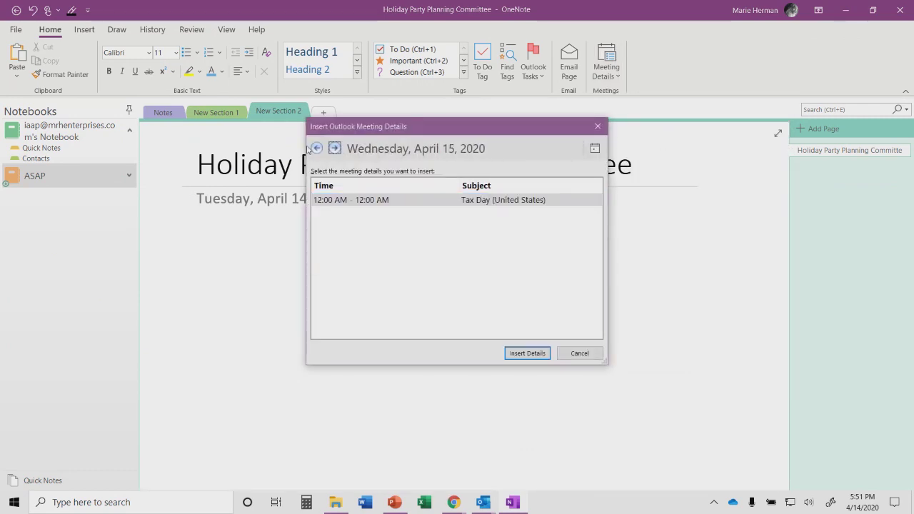
{"action": "left_click", "coordinate": [316, 147]}
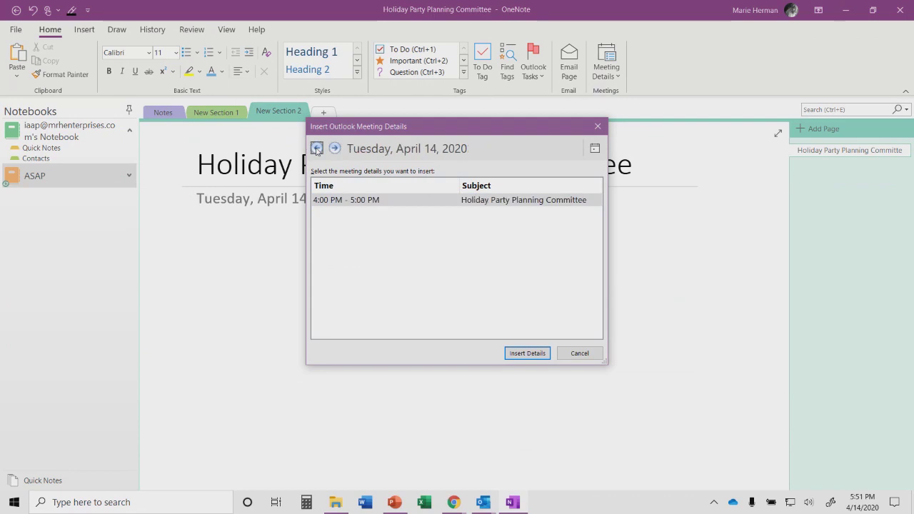
{"action": "left_click", "coordinate": [528, 353]}
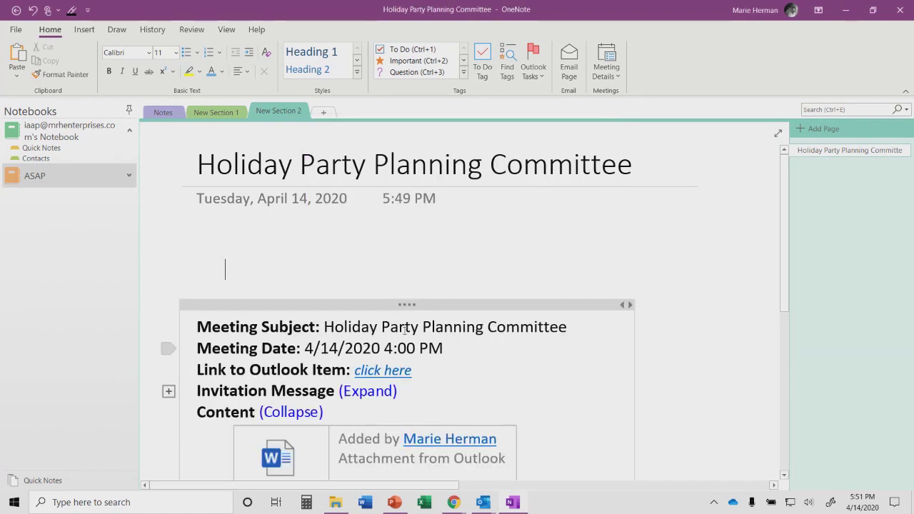
- Drag the meeting details block up closer to the page title
{"action": "left_click_drag", "start_coordinate": [413, 304], "coordinate": [413, 248]}
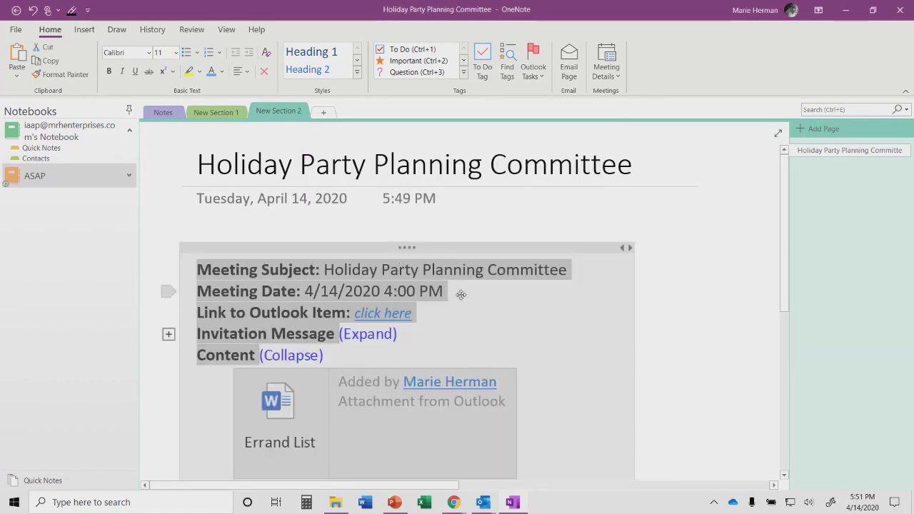
{"action": "left_click", "coordinate": [721, 220]}
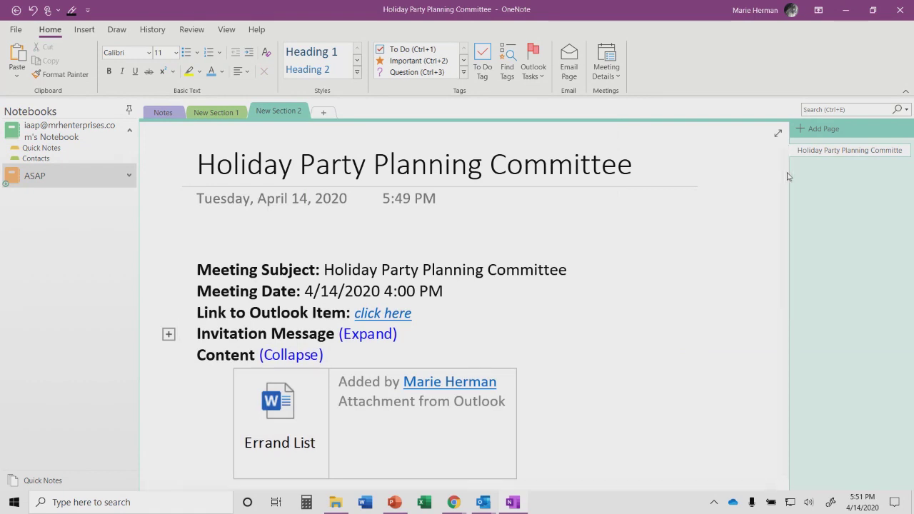
{"action": "left_click_drag", "start_coordinate": [787, 172], "coordinate": [802, 220]}
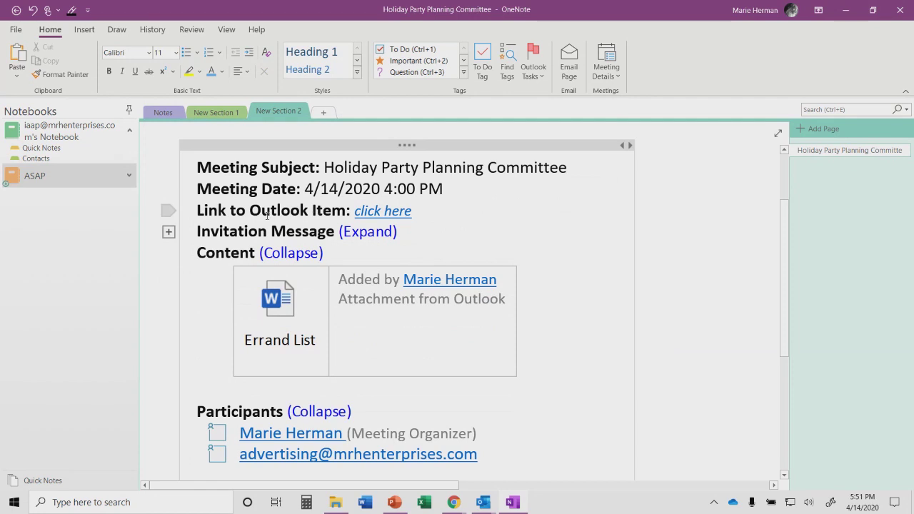
- Open and close the linked Outlook meeting, then expand and collapse the Invitation Message
{"action": "left_click", "coordinate": [373, 212]}
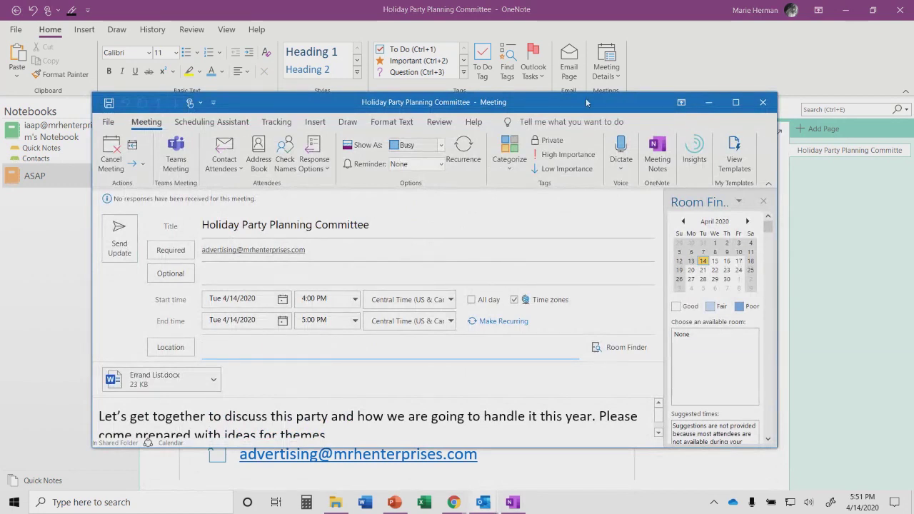
{"action": "left_click", "coordinate": [764, 103]}
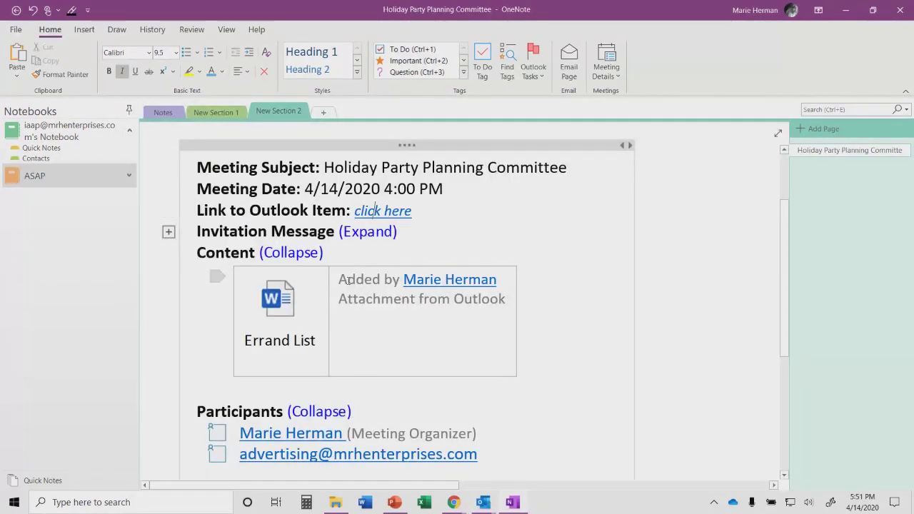
{"action": "left_click", "coordinate": [369, 233]}
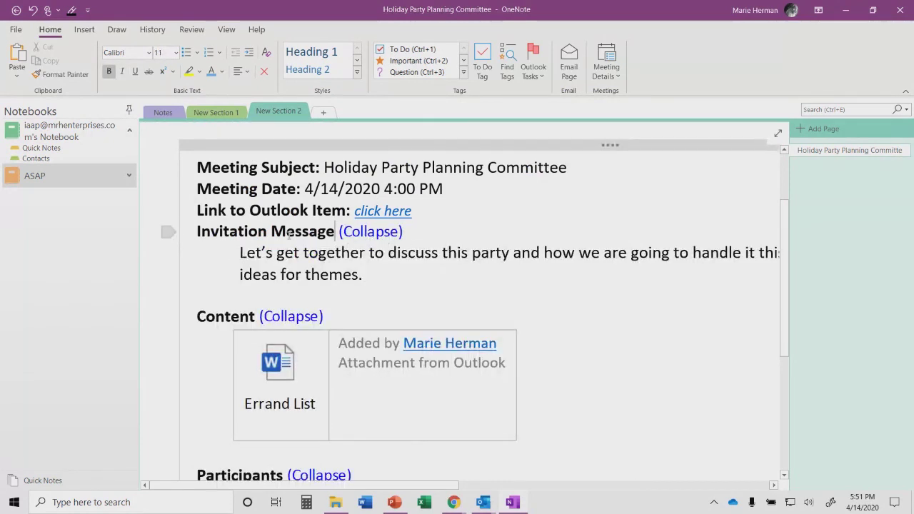
{"action": "left_click", "coordinate": [363, 240]}
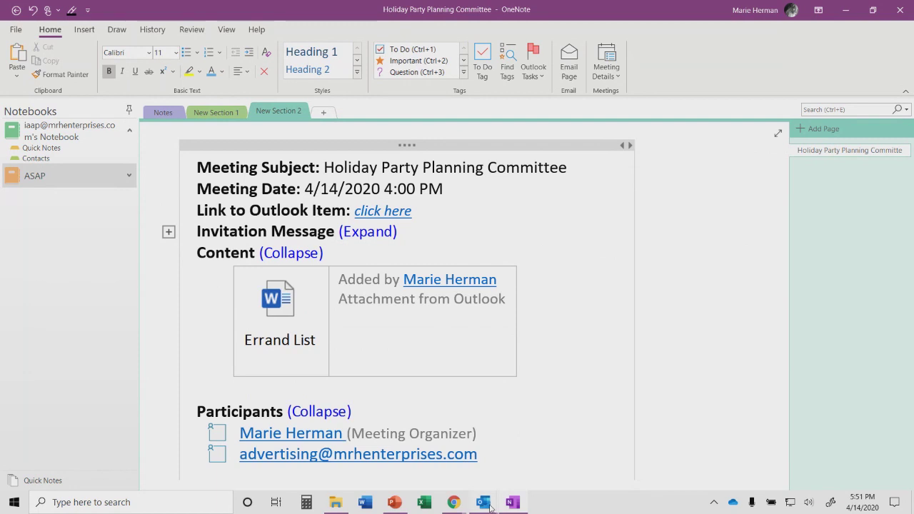
- Remove Errand List.docx from the Holiday Party Planning Committee meeting and send the update anyway
{"action": "mouse_move", "coordinate": [491, 507]}
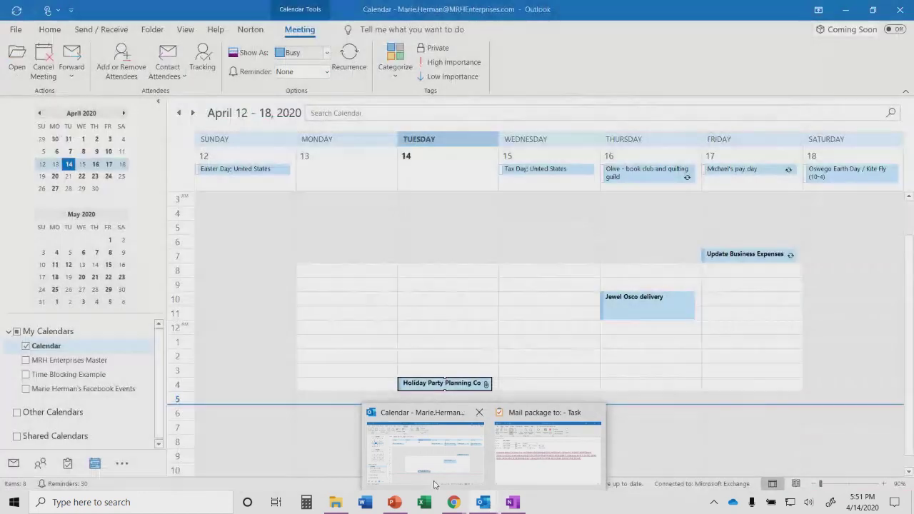
{"action": "left_click", "coordinate": [435, 482]}
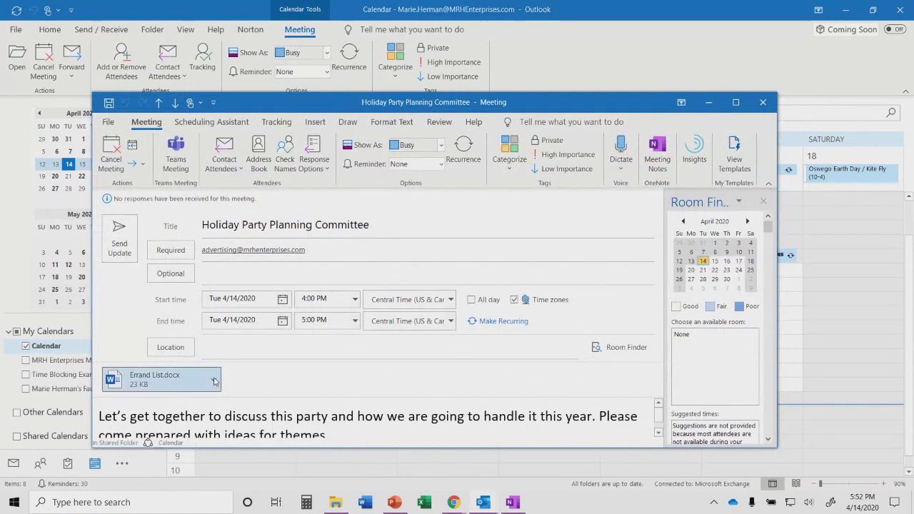
{"action": "left_click", "coordinate": [214, 382]}
{"action": "left_click", "coordinate": [168, 328]}
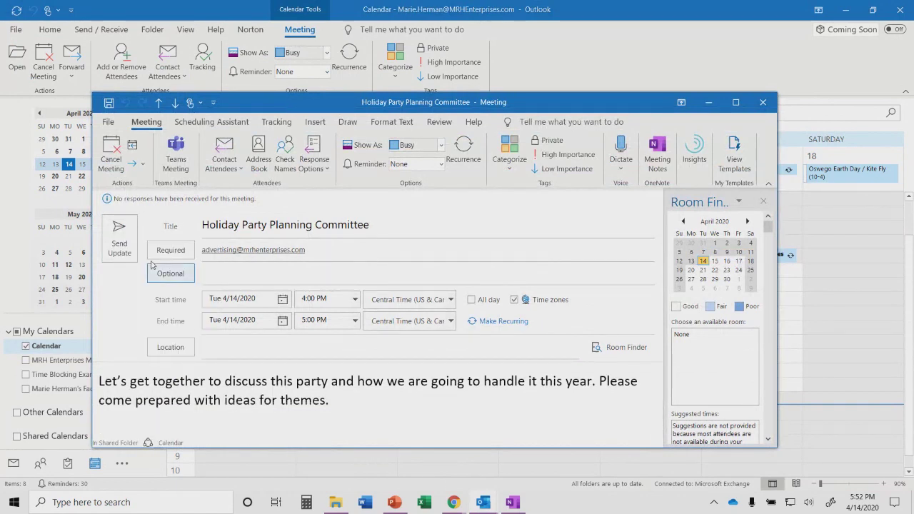
{"action": "left_click", "coordinate": [120, 242]}
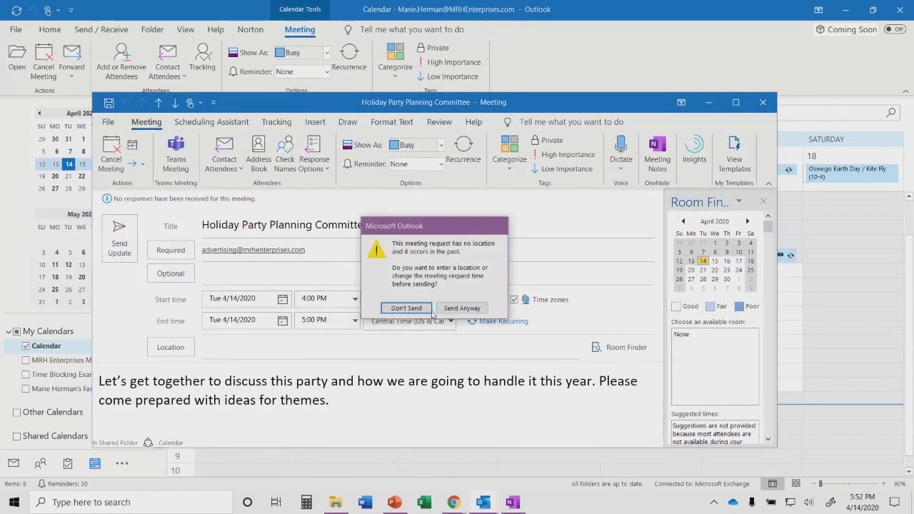
{"action": "left_click", "coordinate": [461, 308]}
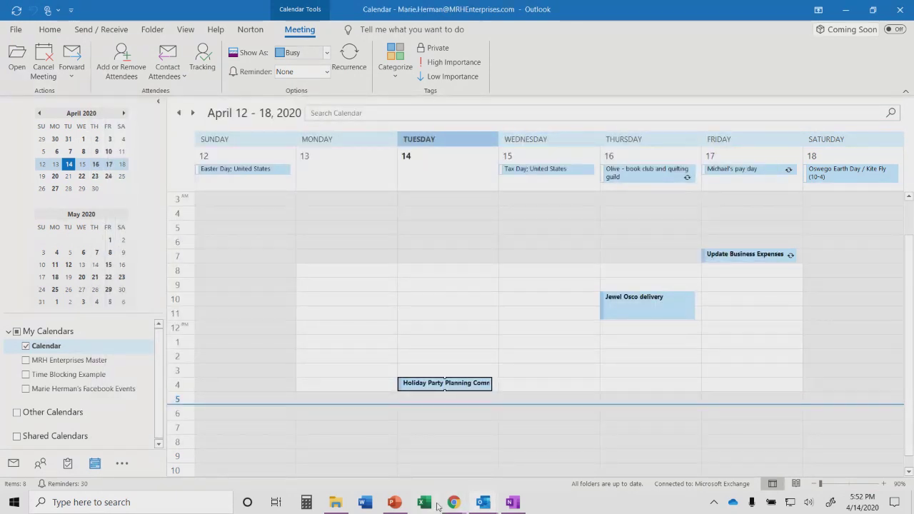
- Back in OneNote, type 'Schedule first meeting' under the page's Notes heading
{"action": "left_click", "coordinate": [510, 502]}
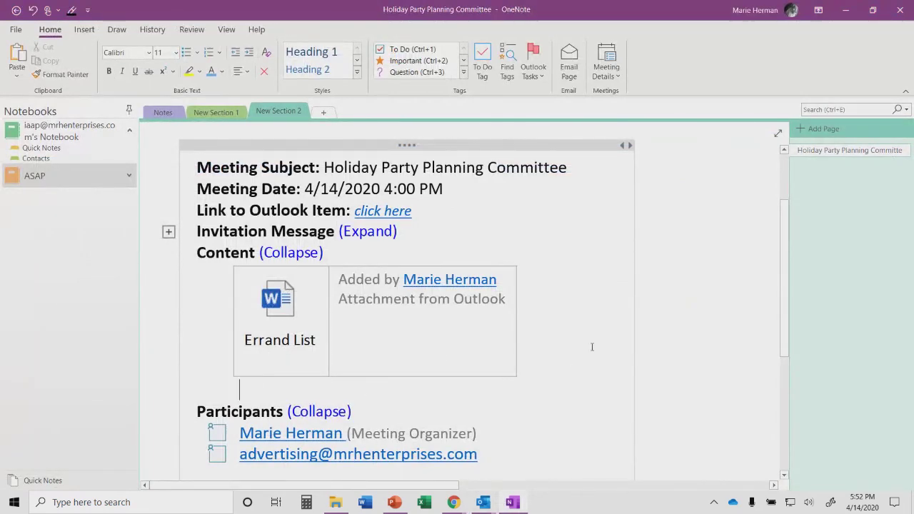
{"action": "key", "text": "Up"}
{"action": "left_click_drag", "start_coordinate": [785, 249], "coordinate": [810, 332]}
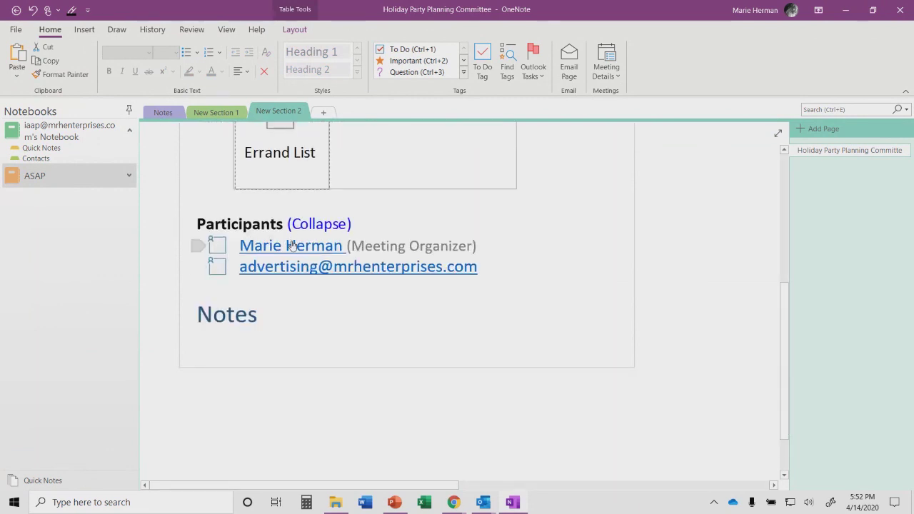
{"action": "mouse_move", "coordinate": [297, 251]}
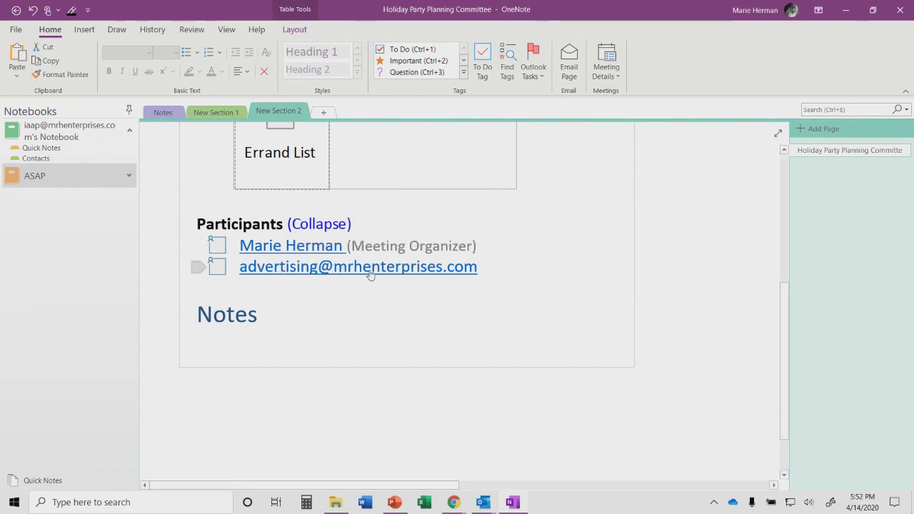
{"action": "mouse_move", "coordinate": [371, 275]}
{"action": "left_click", "coordinate": [205, 342]}
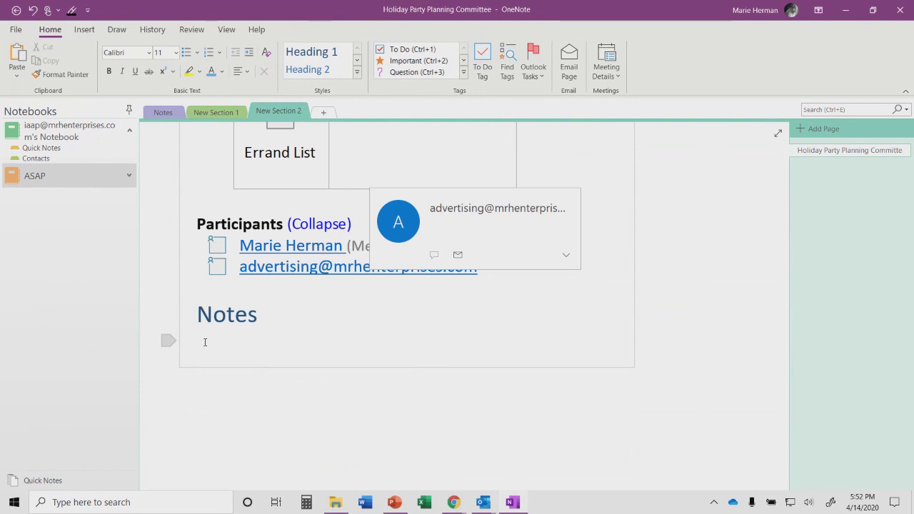
{"action": "type", "text": "Schedule"}
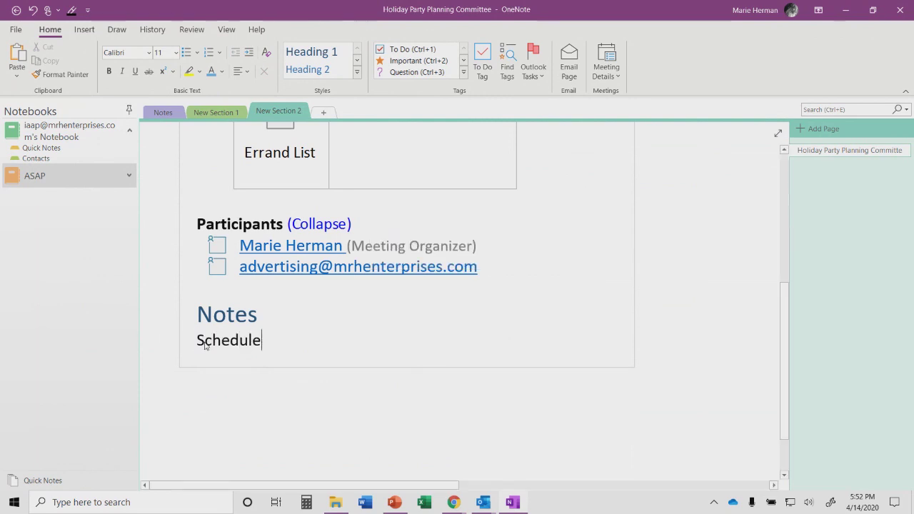
{"action": "type", "text": " first meeting"}
- Add 'Set up subcommittees.', 'Appoint committee chairs' and 'Select theme' as Notes items
{"action": "key", "text": "Return"}
{"action": "type", "text": "Set up"}
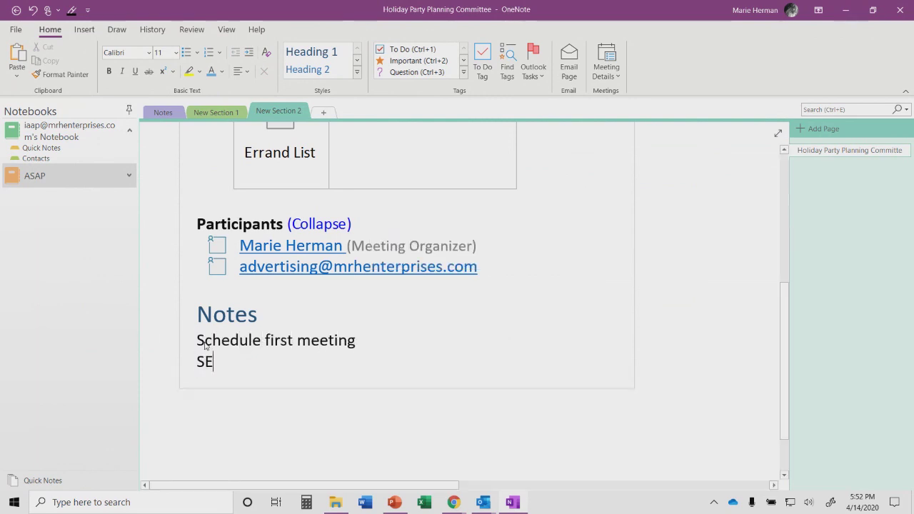
{"action": "type", "text": " subcom"}
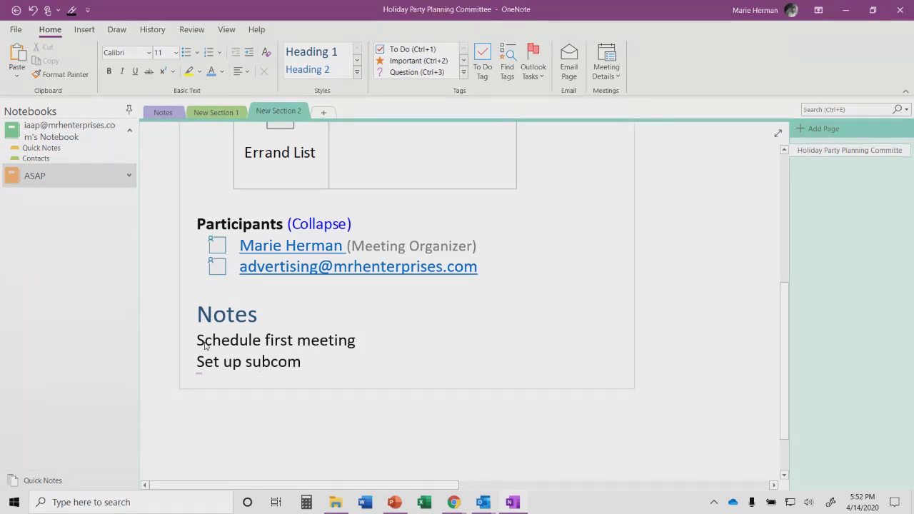
{"action": "type", "text": "mittees."}
{"action": "key", "text": "Return"}
{"action": "type", "text": "Appare"}
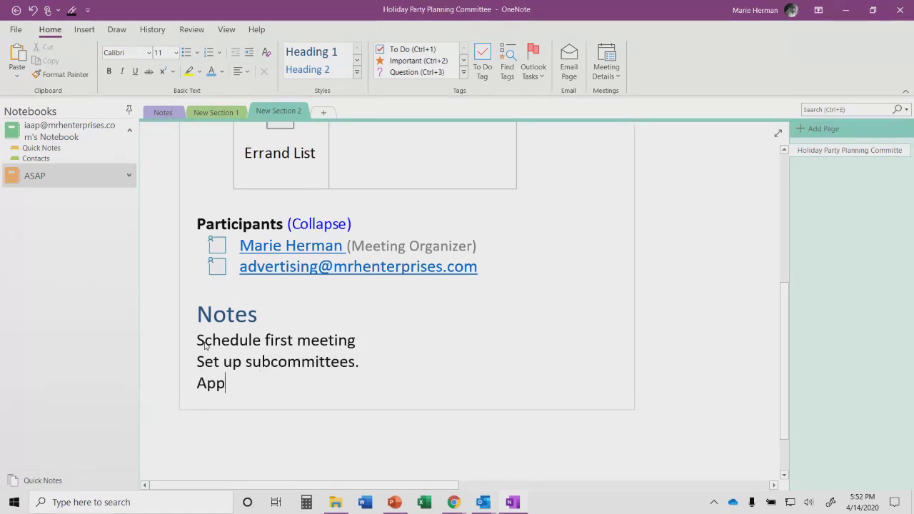
{"action": "key", "text": "BackSpace"}
{"action": "key", "text": "BackSpace"}
{"action": "key", "text": "BackSpace"}
{"action": "type", "text": "oing co"}
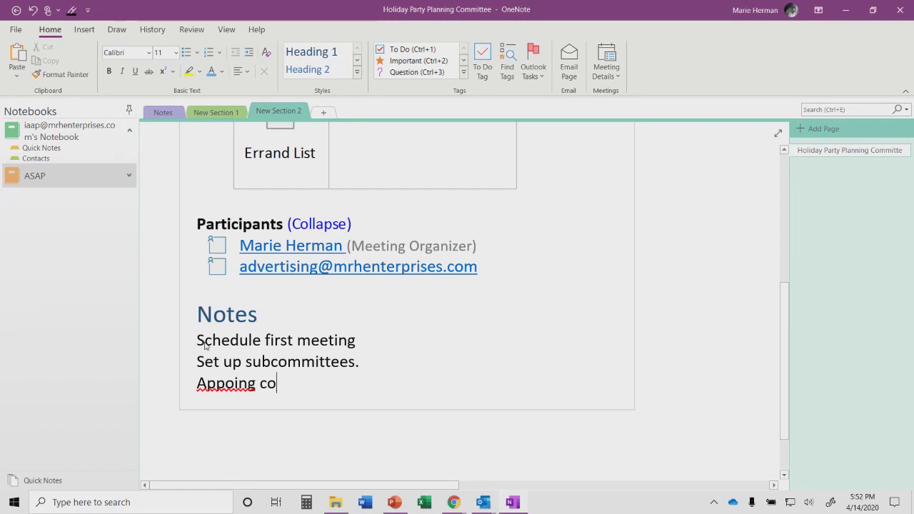
{"action": "key", "text": "BackSpace"}
{"action": "key", "text": "BackSpace"}
{"action": "key", "text": "BackSpace"}
{"action": "key", "text": "BackSpace"}
{"action": "type", "text": "t commi"}
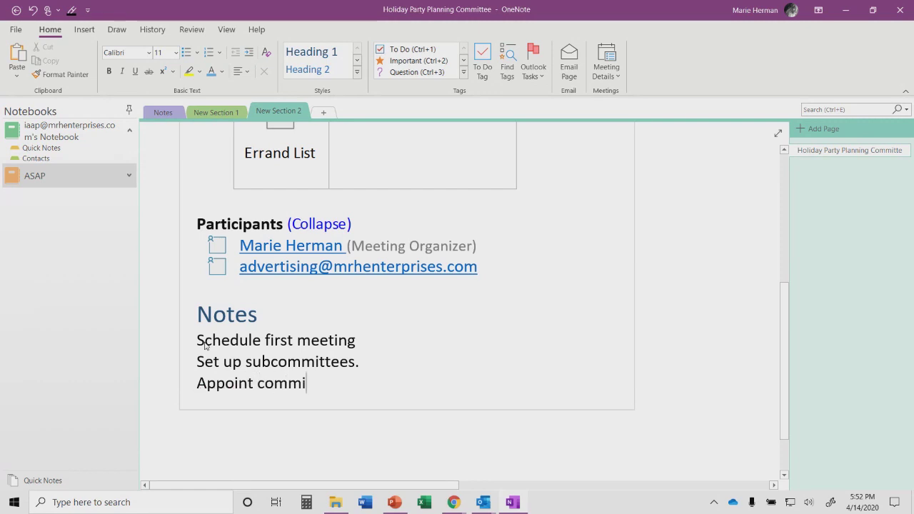
{"action": "type", "text": "ttee chairs "}
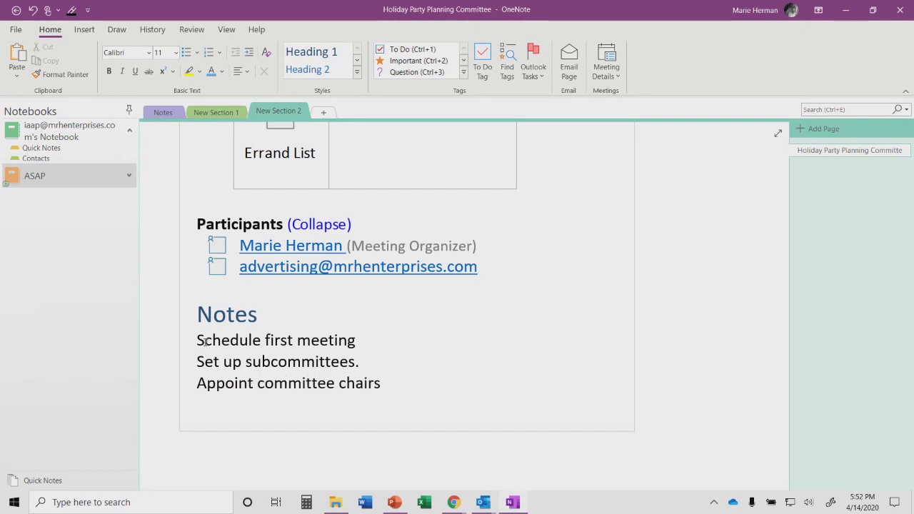
{"action": "type", "text": "Select theme"}
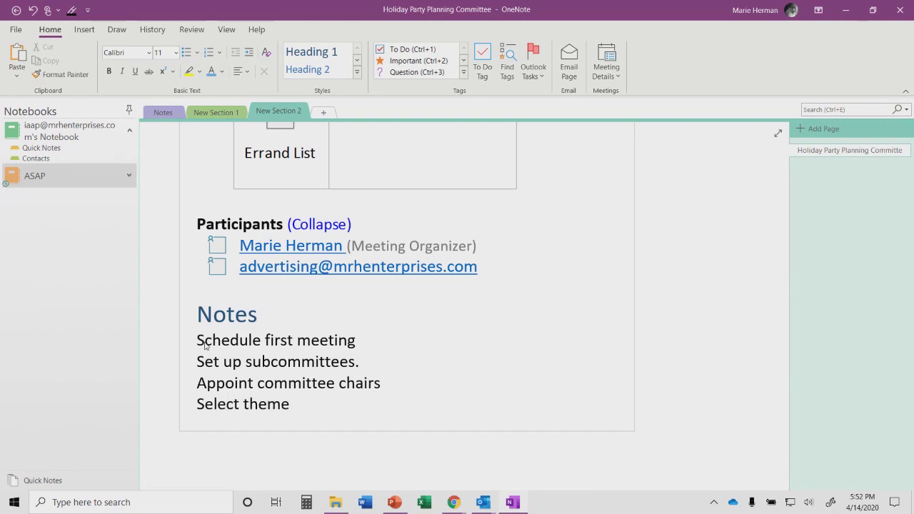
- Add 'Brainstorm decorating ideas' and 'Select a caterer.' to finish the Notes list
{"action": "key", "text": "Return"}
{"action": "type", "text": "Bra"}
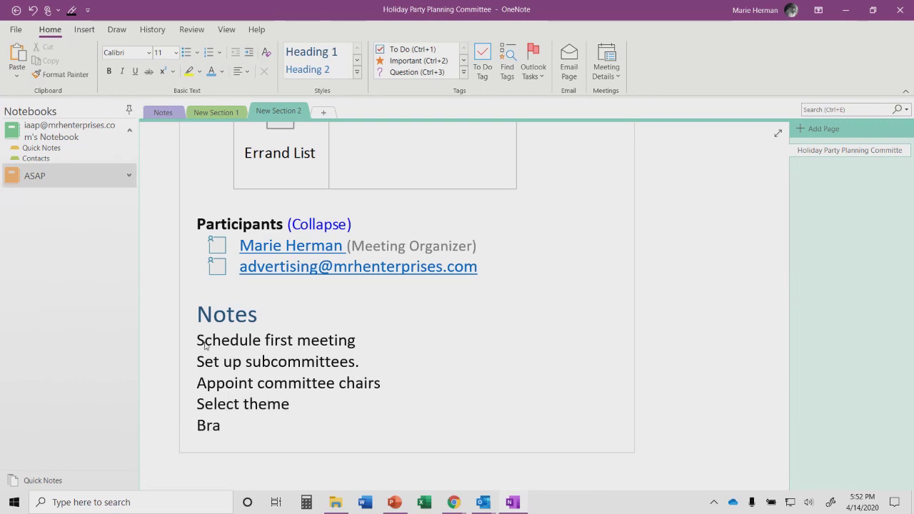
{"action": "type", "text": "instorm decora"}
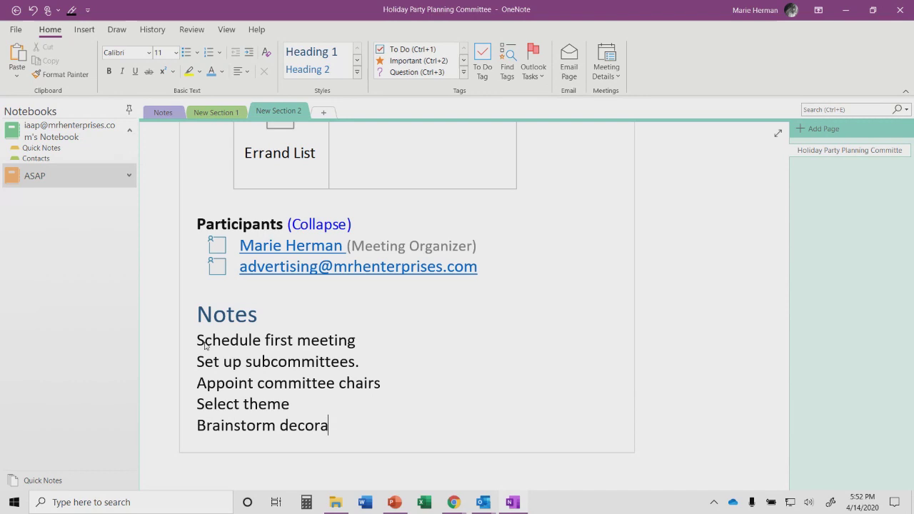
{"action": "type", "text": "ting ideas"}
{"action": "key", "text": "Return"}
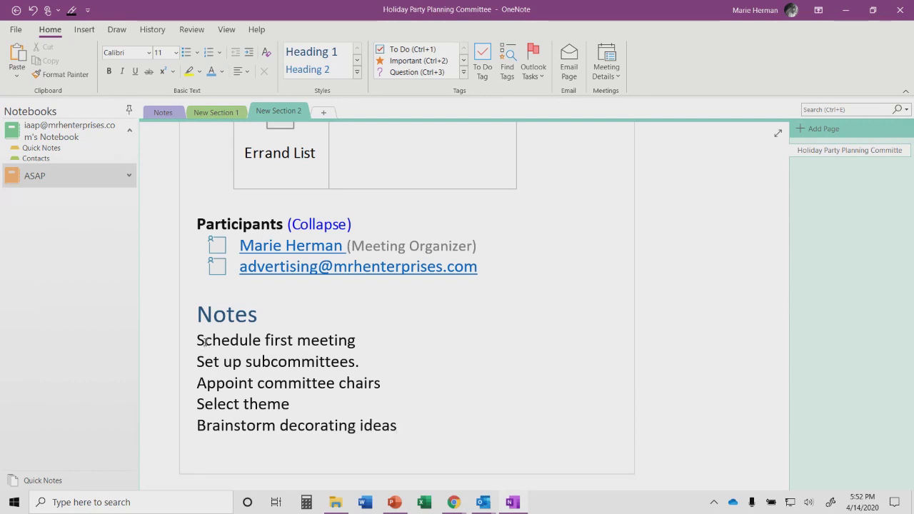
{"action": "type", "text": "Select a cat"}
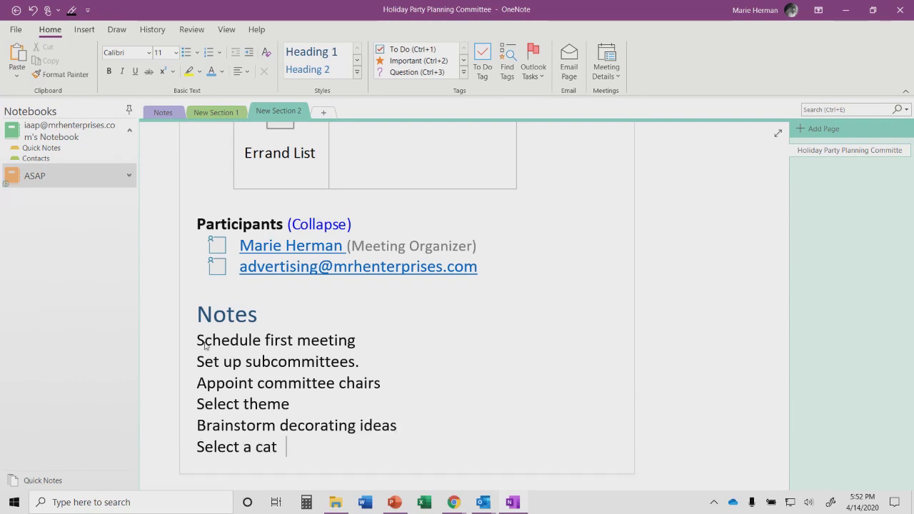
{"action": "type", "text": "erer."}
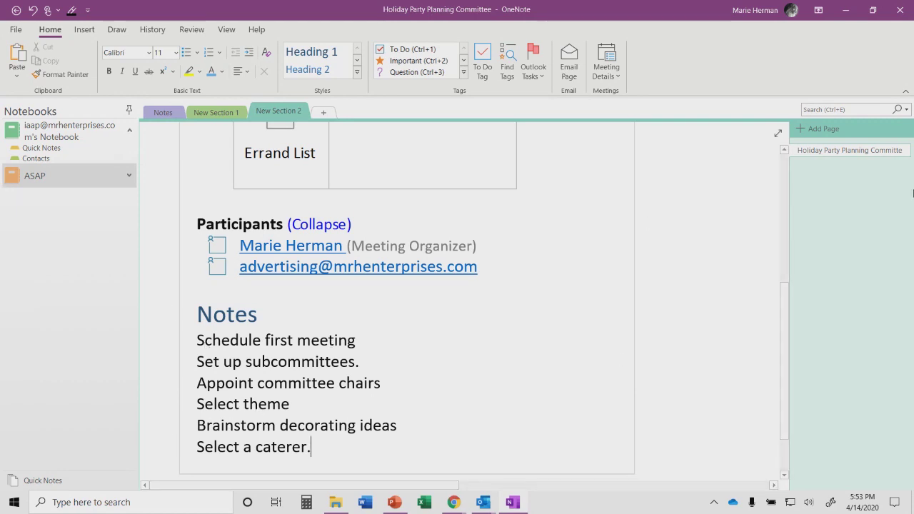
{"action": "left_click", "coordinate": [710, 321]}
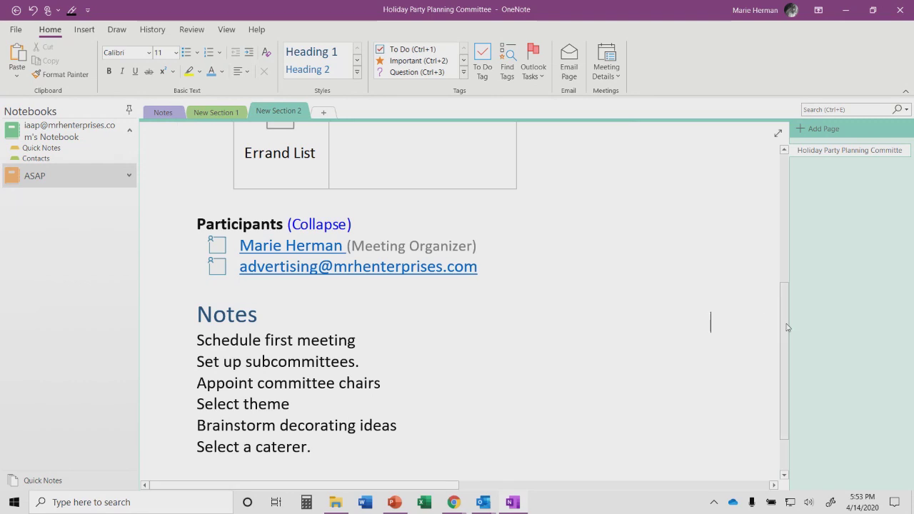
{"action": "scroll", "coordinate": [787, 326], "scroll_direction": "down", "scroll_amount": 1}
{"action": "scroll", "coordinate": [775, 136], "scroll_direction": "up", "scroll_amount": 5}
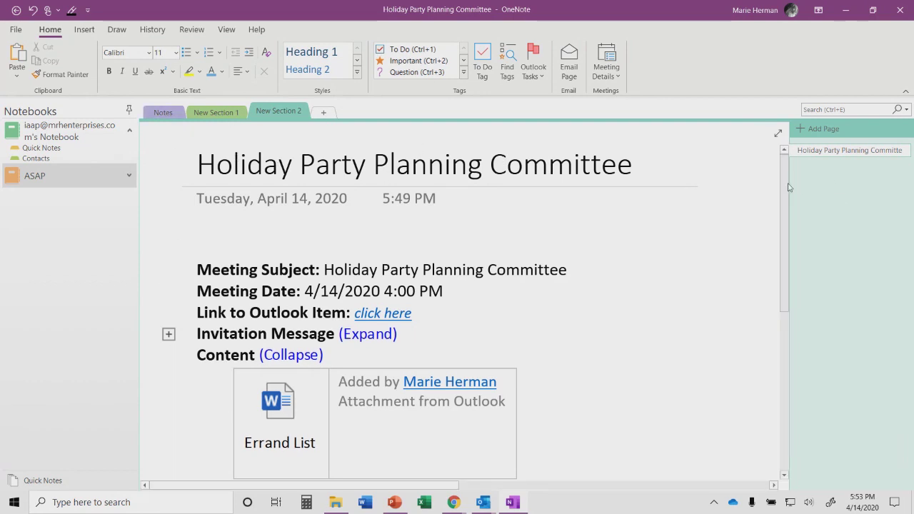
{"action": "left_click_drag", "start_coordinate": [787, 183], "coordinate": [831, 362]}
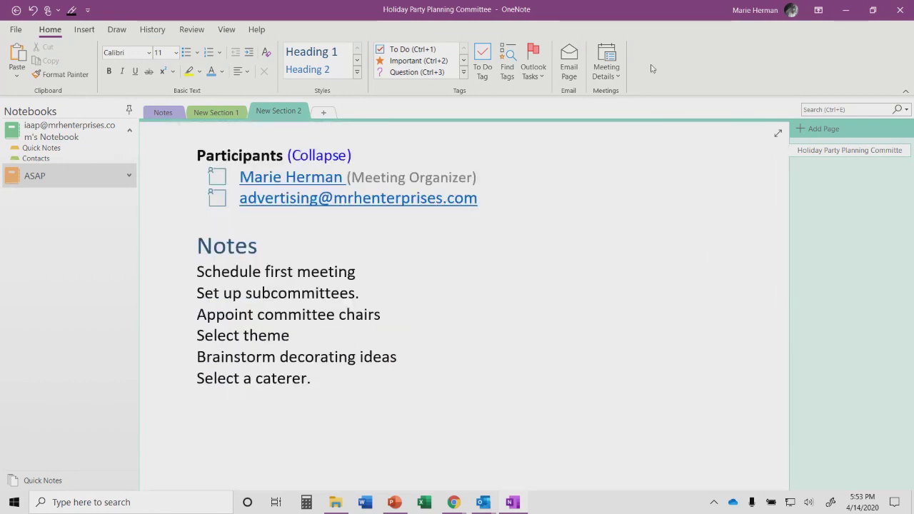
{"action": "left_click", "coordinate": [569, 66]}
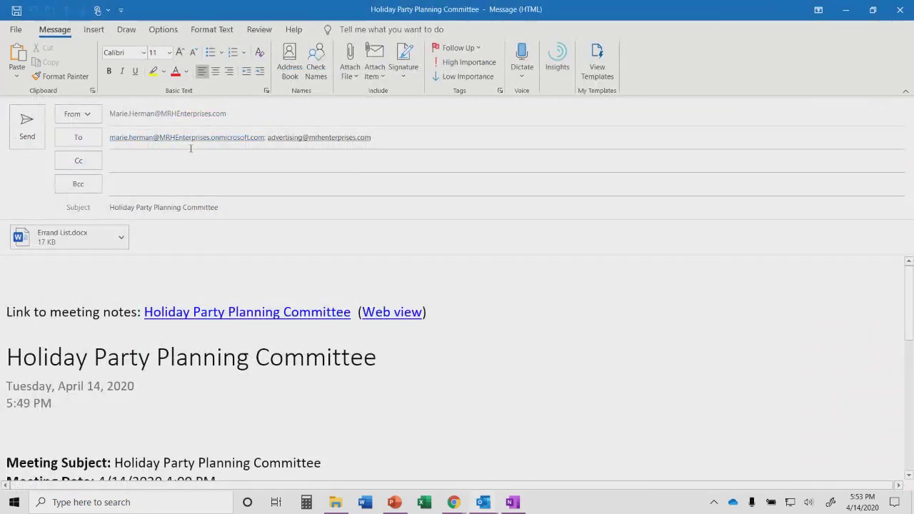
- Inspect the email's To field and its recipient suggestions, then return to the body
{"action": "left_click", "coordinate": [371, 138]}
{"action": "left_click", "coordinate": [400, 141]}
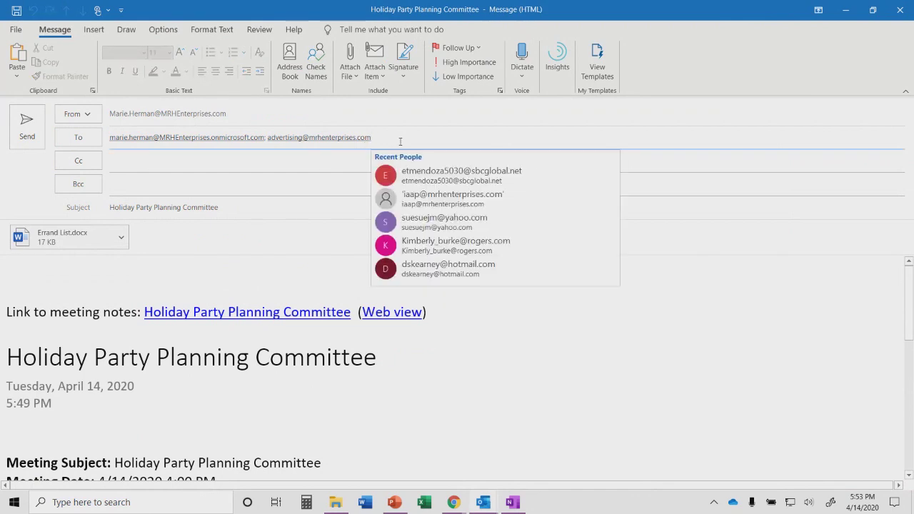
{"action": "left_click", "coordinate": [488, 354]}
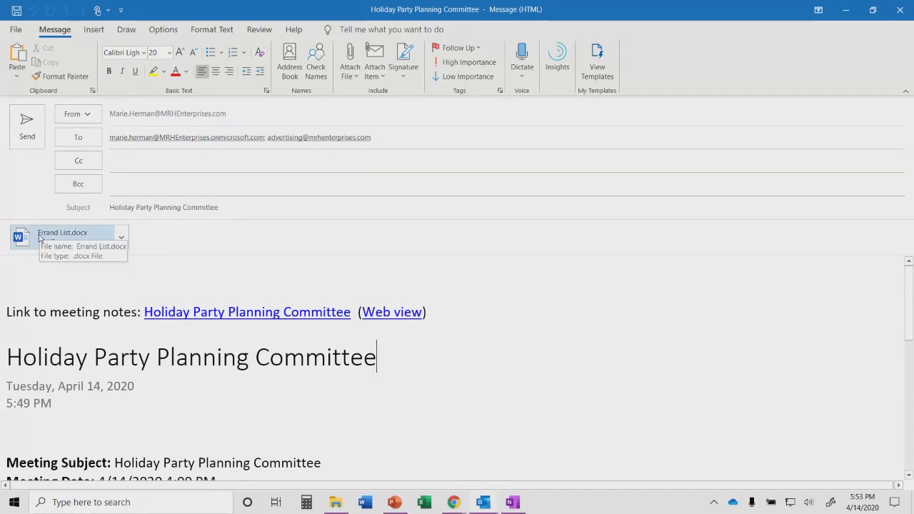
- Check the Errand List.docx attachment options, scroll the message, and close the email window
{"action": "left_click", "coordinate": [122, 238]}
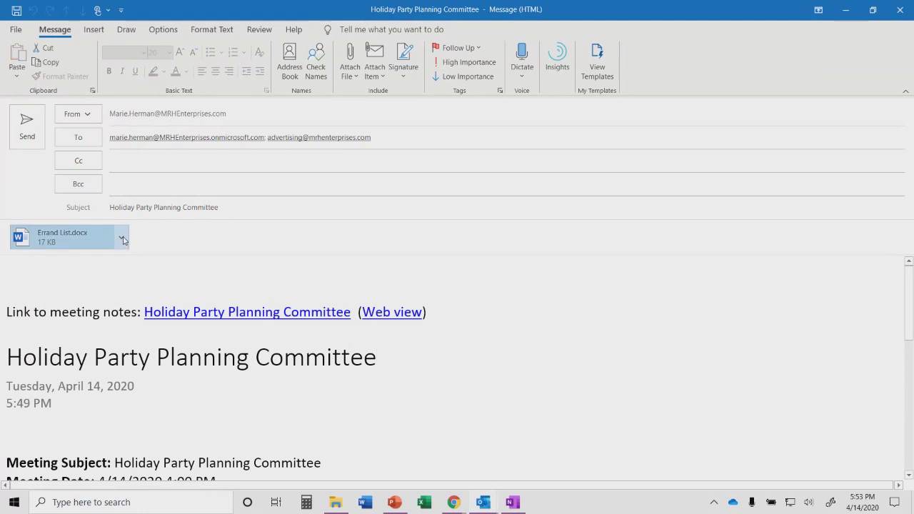
{"action": "left_click", "coordinate": [256, 251]}
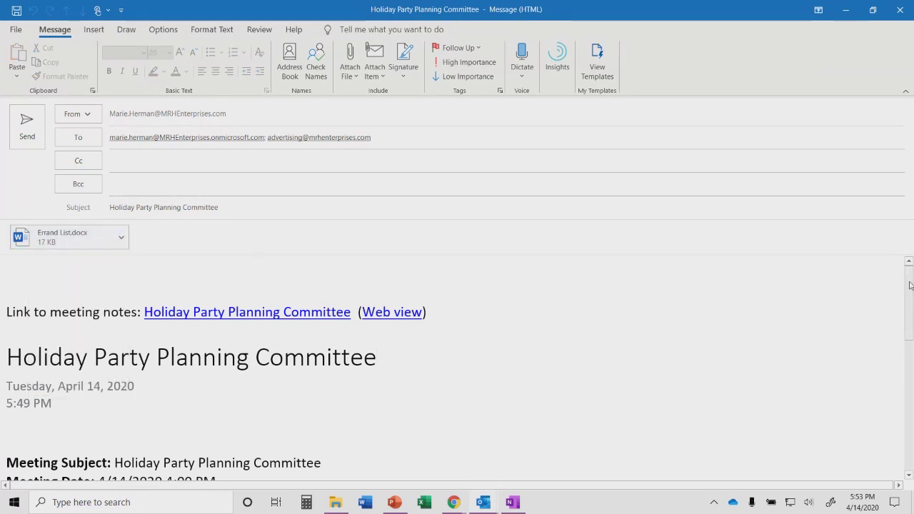
{"action": "left_click_drag", "start_coordinate": [912, 284], "coordinate": [912, 433]}
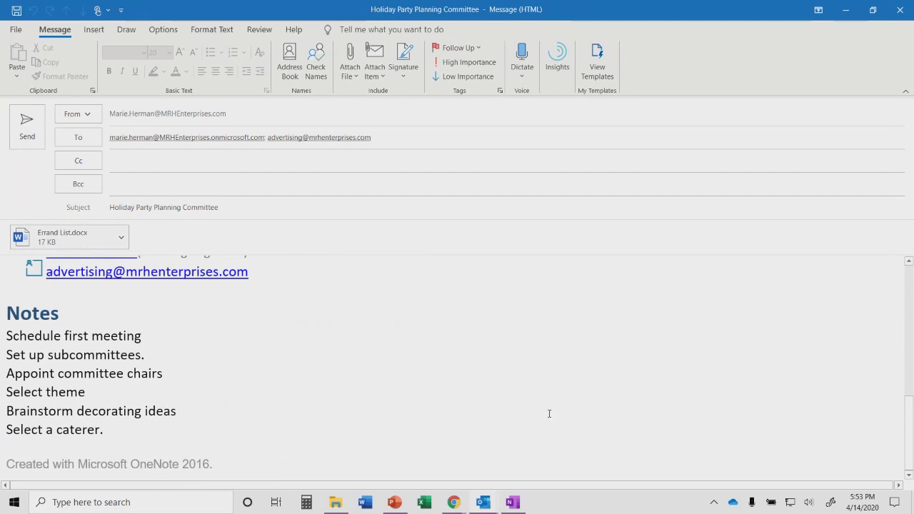
{"action": "left_click", "coordinate": [909, 10]}
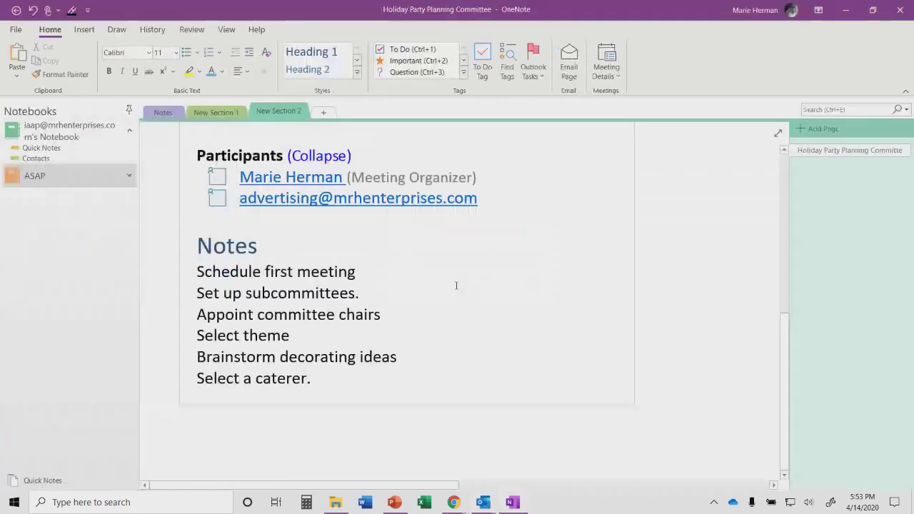
- Discard the unsent email without saving and click into empty OneNote page space
{"action": "left_click", "coordinate": [457, 285]}
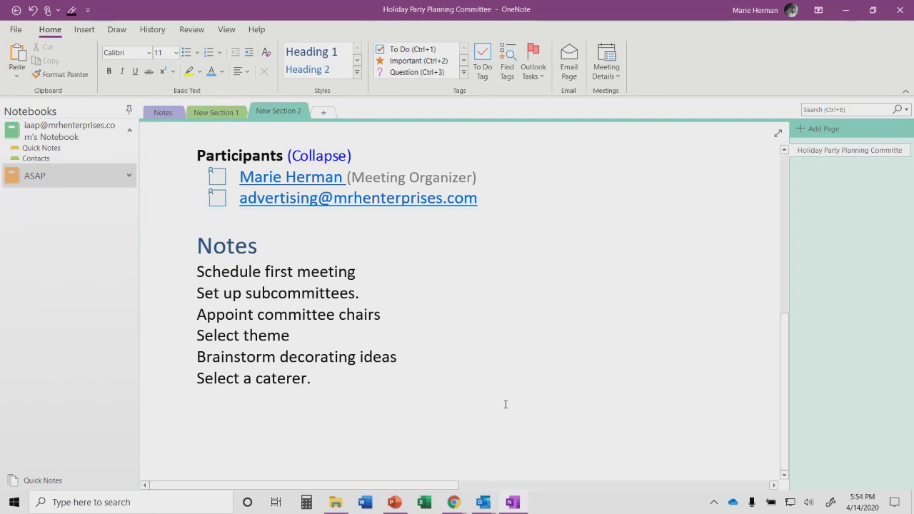
{"action": "left_click", "coordinate": [710, 282]}
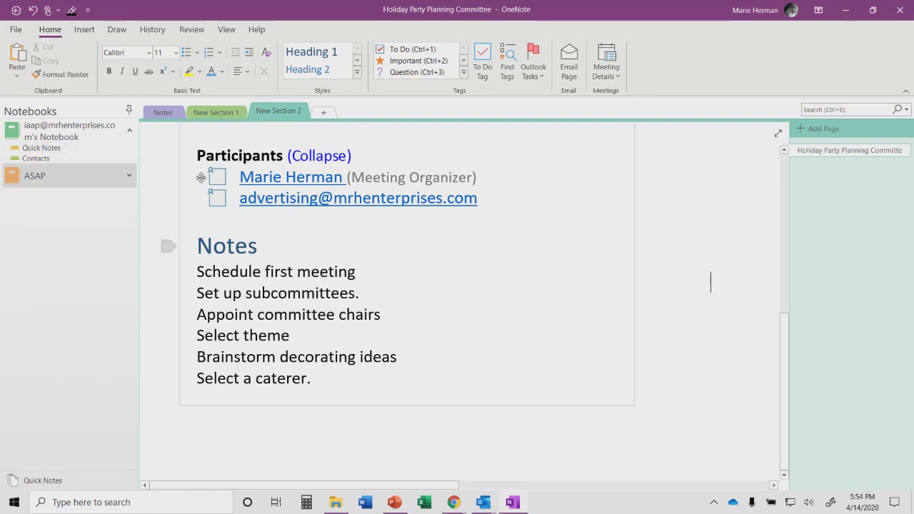
- View notebook Info in Backstage, pointing out Invite people for the ASAP notebook, then go back
{"action": "left_click", "coordinate": [15, 30]}
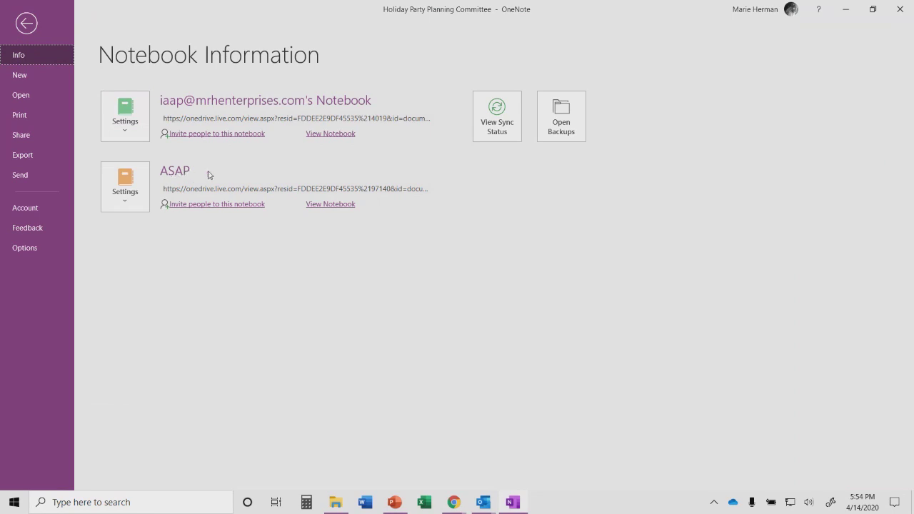
{"action": "left_click", "coordinate": [188, 208]}
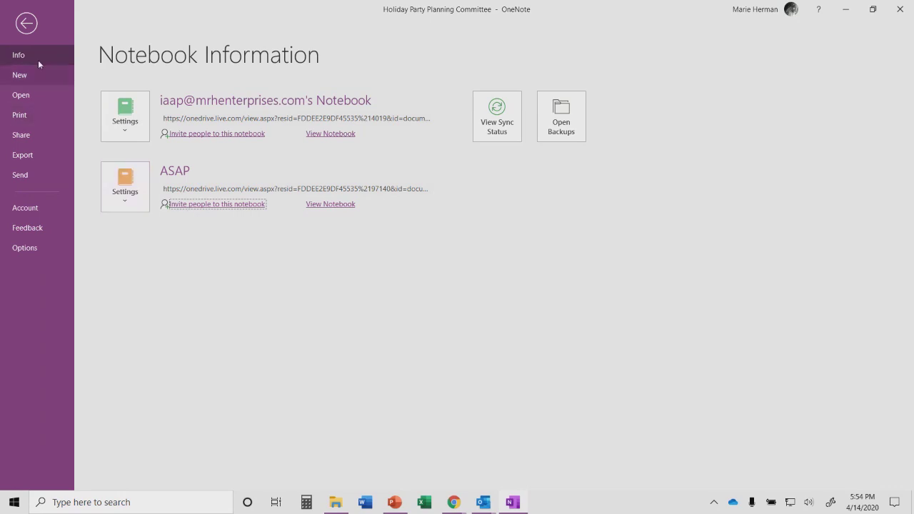
{"action": "left_click", "coordinate": [25, 23]}
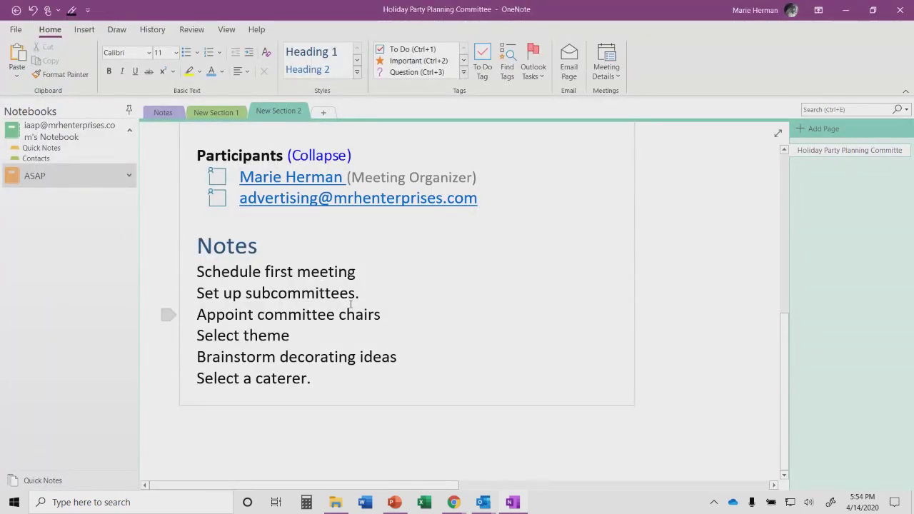
- Show the New Section 2 tab's context menu, then dismiss it by clicking the page
{"action": "right_click", "coordinate": [282, 115]}
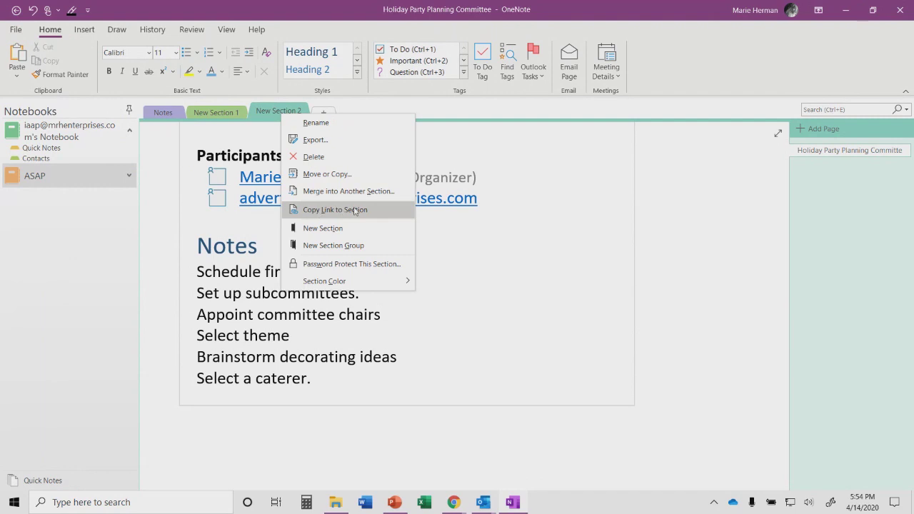
{"action": "left_click", "coordinate": [725, 238]}
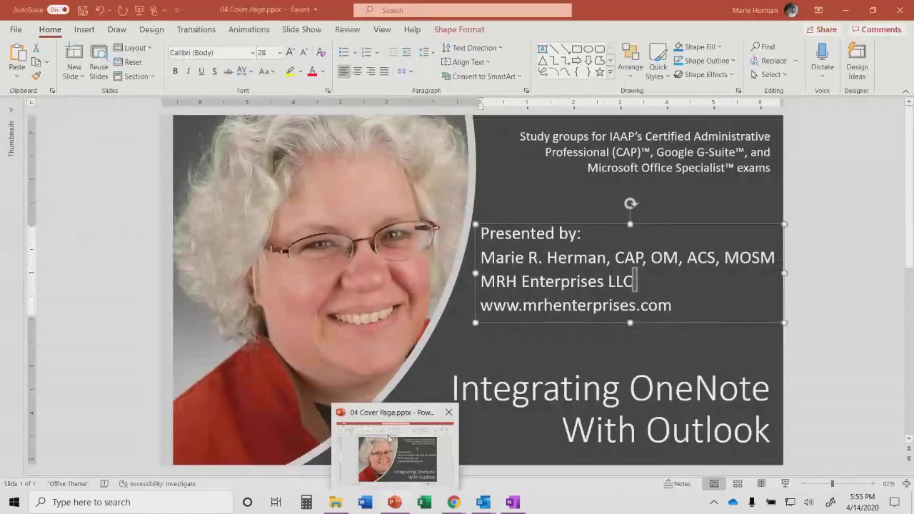
- Switch to the 04 Cover Page.pptx slide 'Integrating OneNote With Outlook' in PowerPoint
{"action": "left_click", "coordinate": [391, 440]}
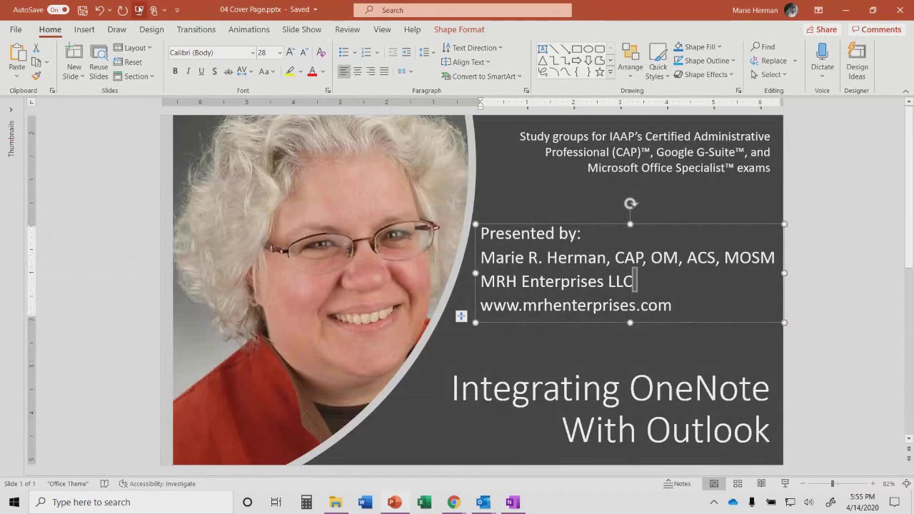